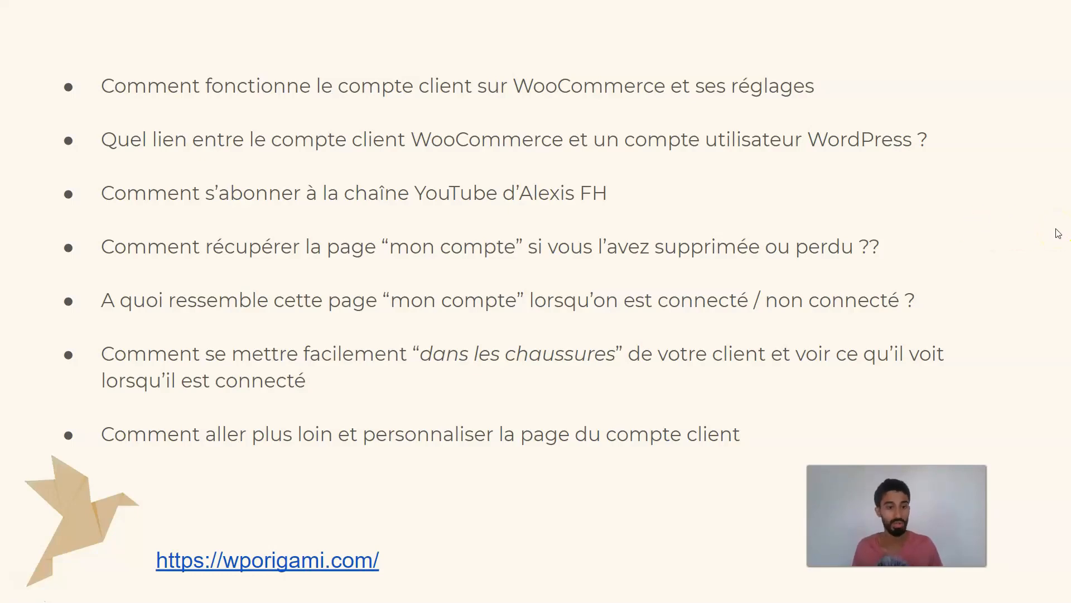
Step: Leave the slideshow, view your own YouTube channel in a separate browser tab, and close that tab
{"action": "key", "text": "Escape"}
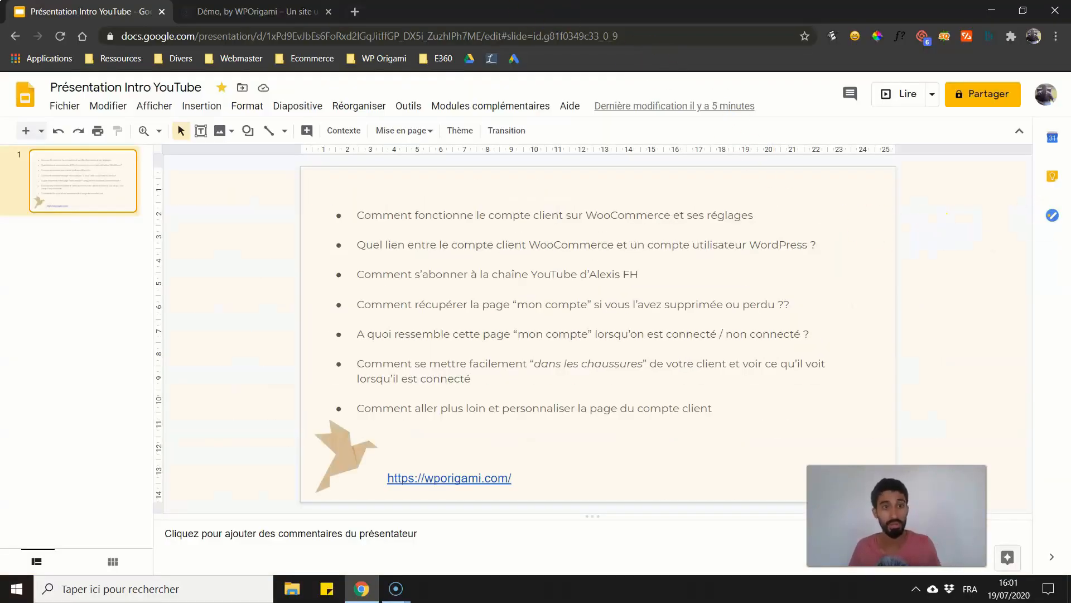
{"action": "left_click", "coordinate": [355, 11]}
{"action": "left_click", "coordinate": [239, 56]}
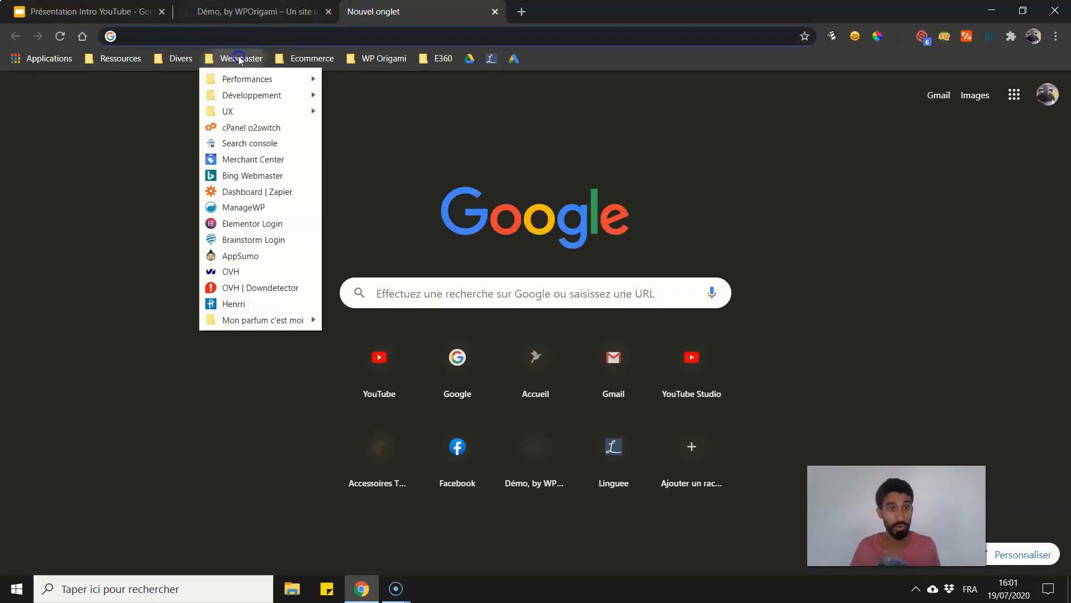
{"action": "mouse_move", "coordinate": [191, 49]}
{"action": "left_click", "coordinate": [184, 109]}
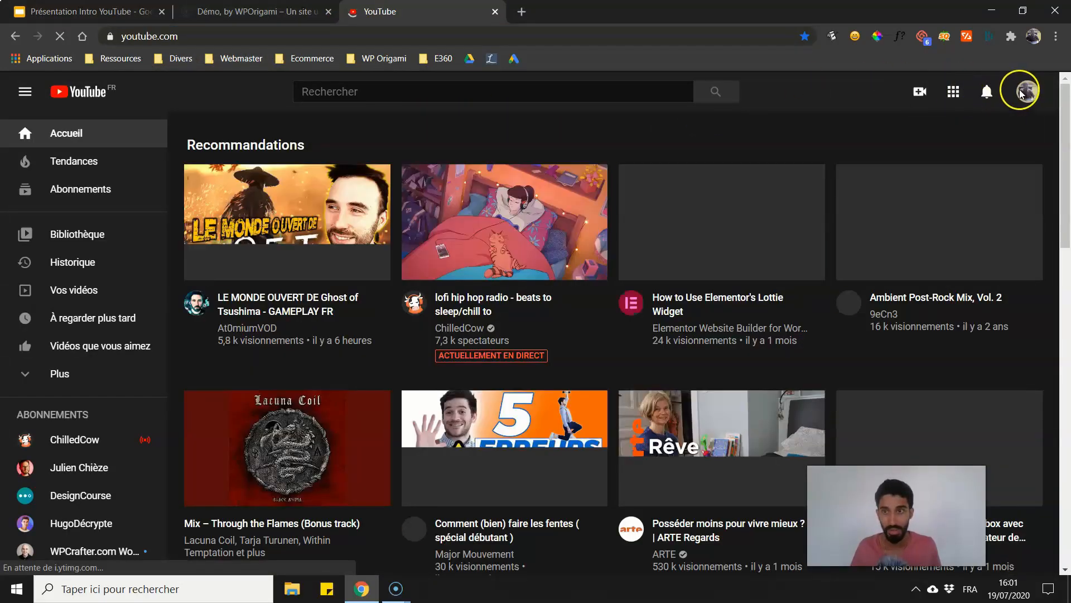
{"action": "left_click", "coordinate": [1023, 95]}
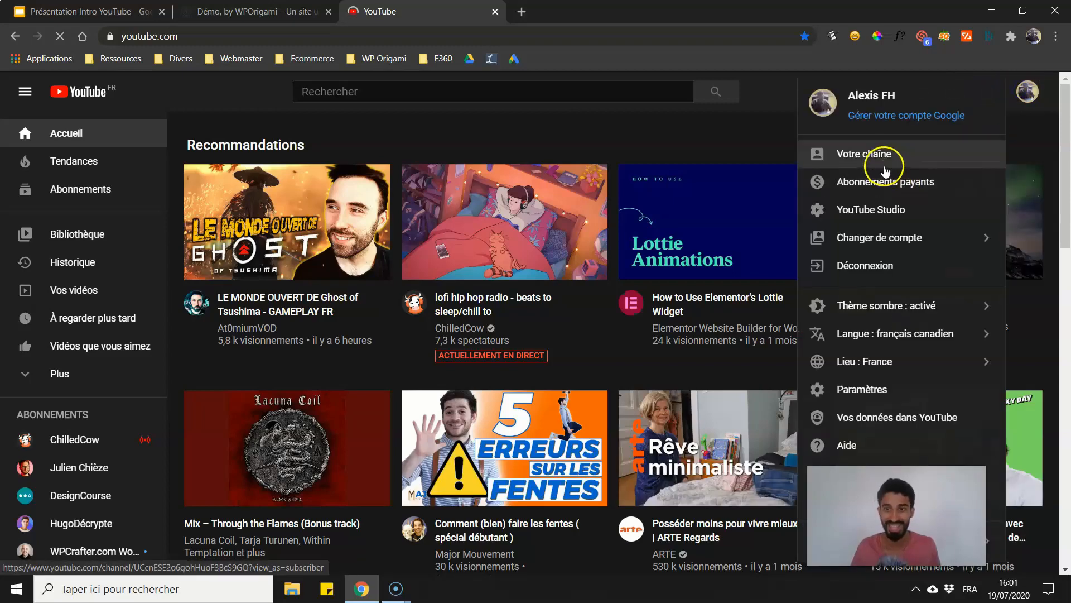
{"action": "left_click", "coordinate": [872, 157]}
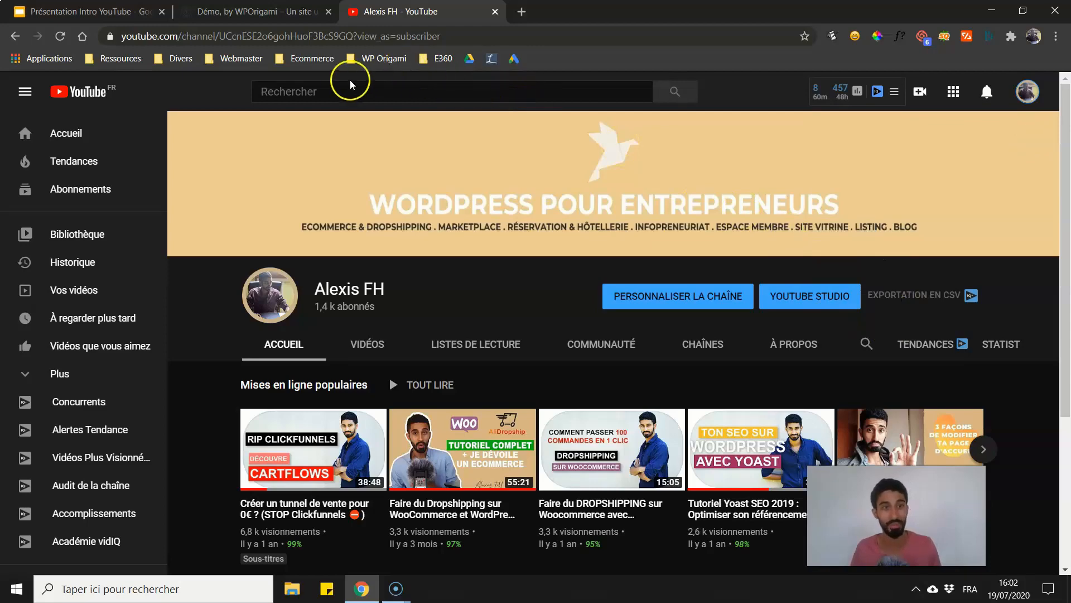
{"action": "left_click", "coordinate": [495, 11]}
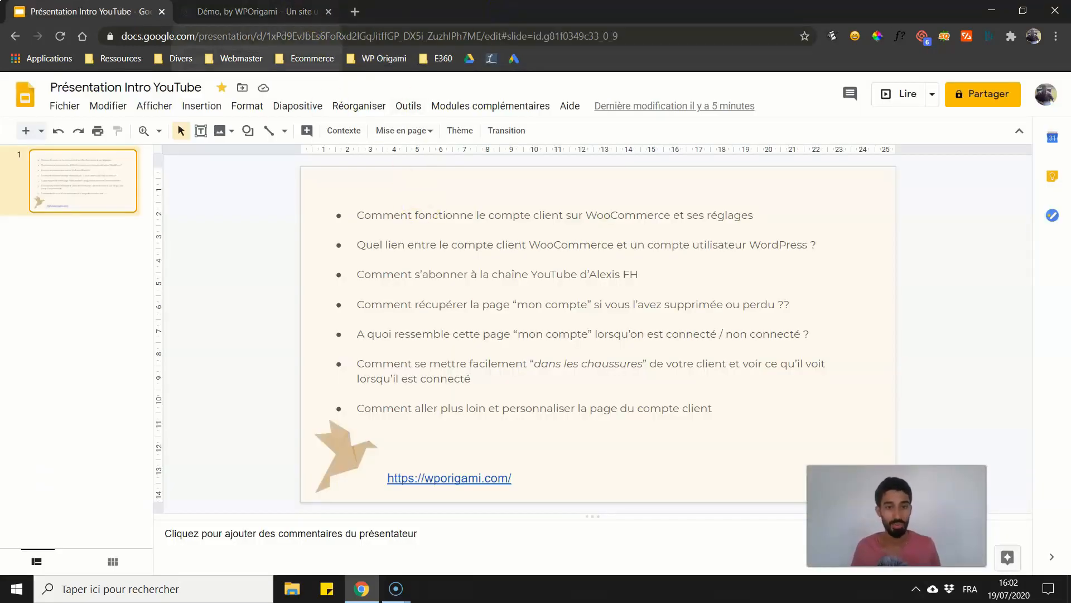
Step: Switch to the bentoh.fr demo site and open its WordPress dashboard
{"action": "left_click", "coordinate": [257, 12]}
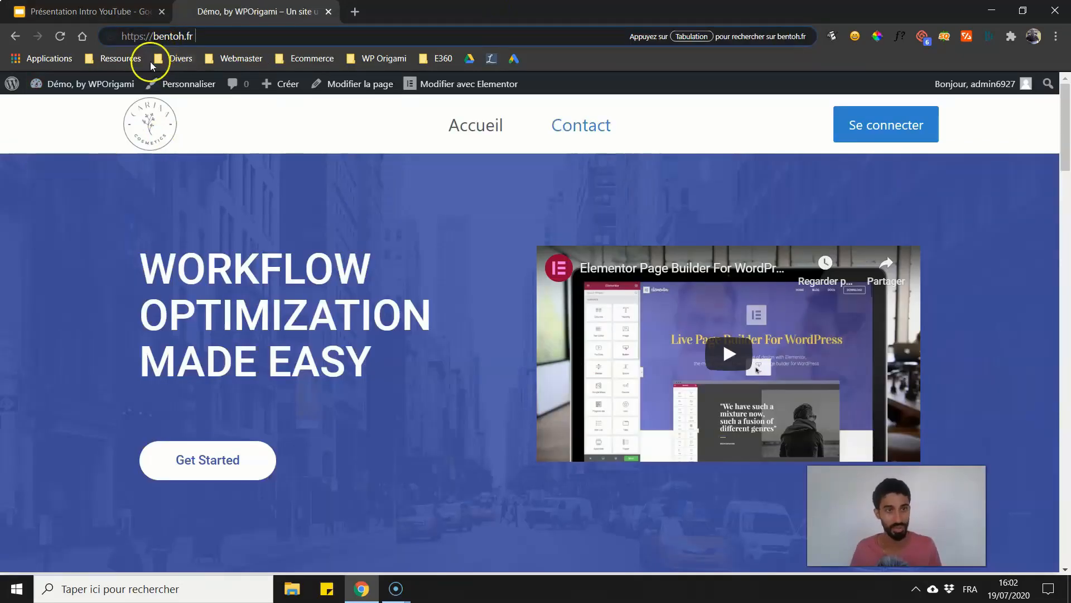
{"action": "mouse_move", "coordinate": [113, 83]}
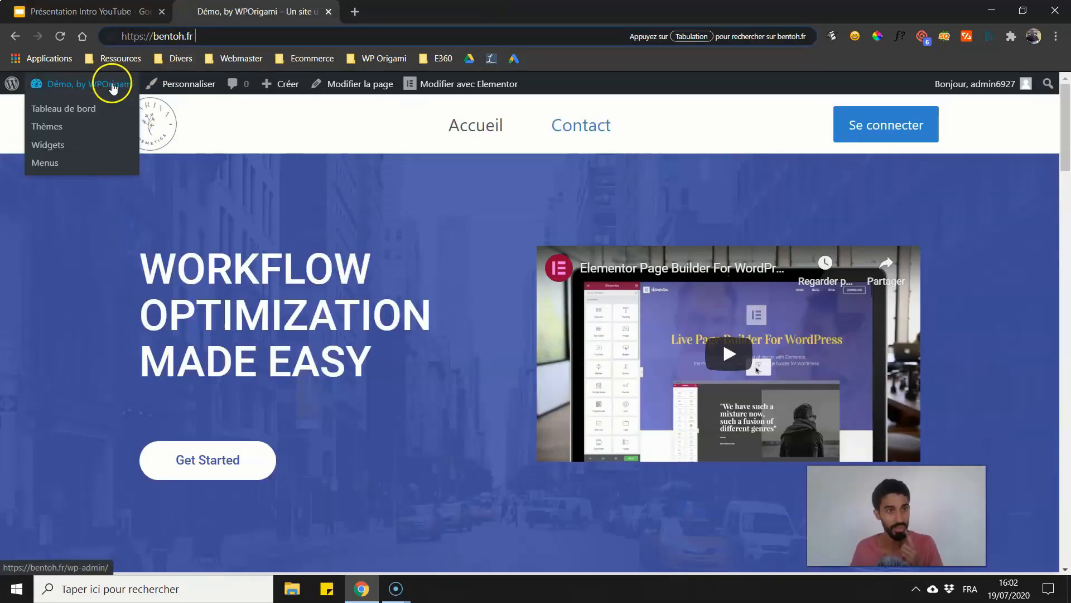
{"action": "left_click", "coordinate": [84, 108]}
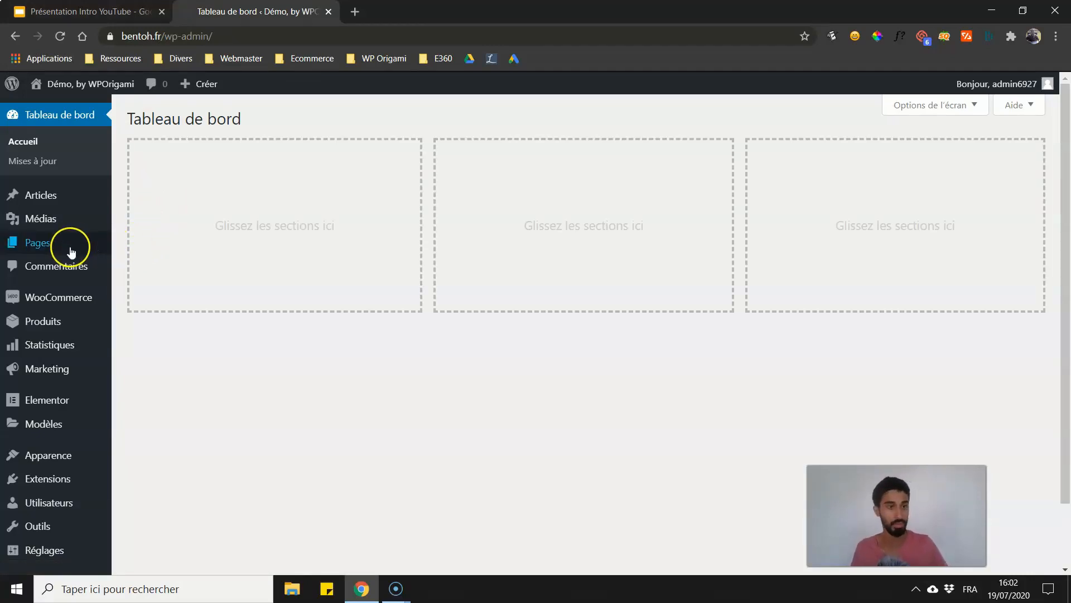
Step: Open the WooCommerce settings for accounts and privacy (Comptes et confidentialité)
{"action": "mouse_move", "coordinate": [44, 307]}
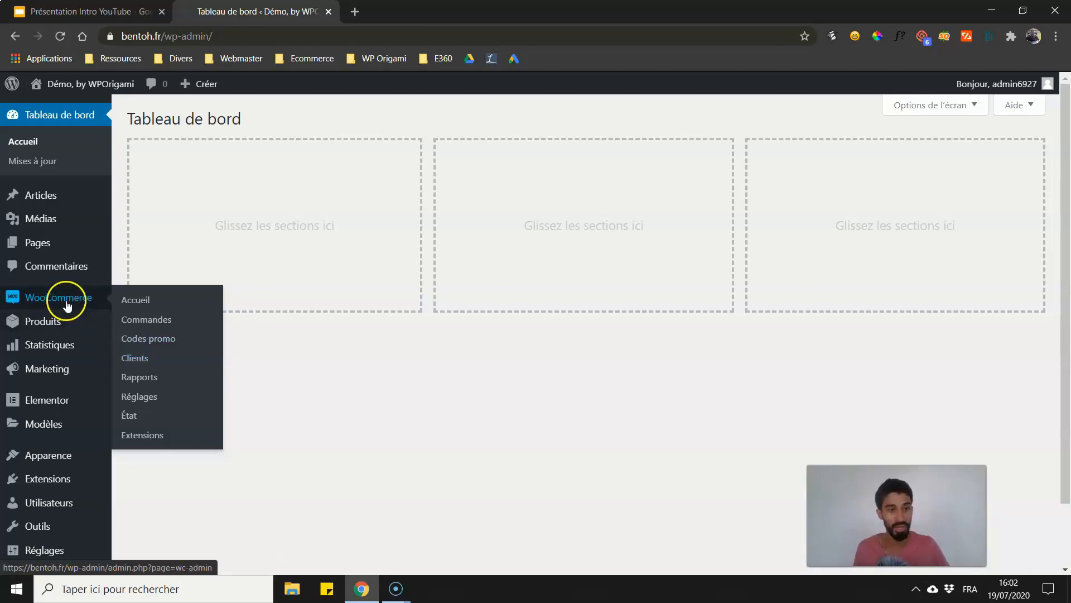
{"action": "left_click", "coordinate": [145, 398]}
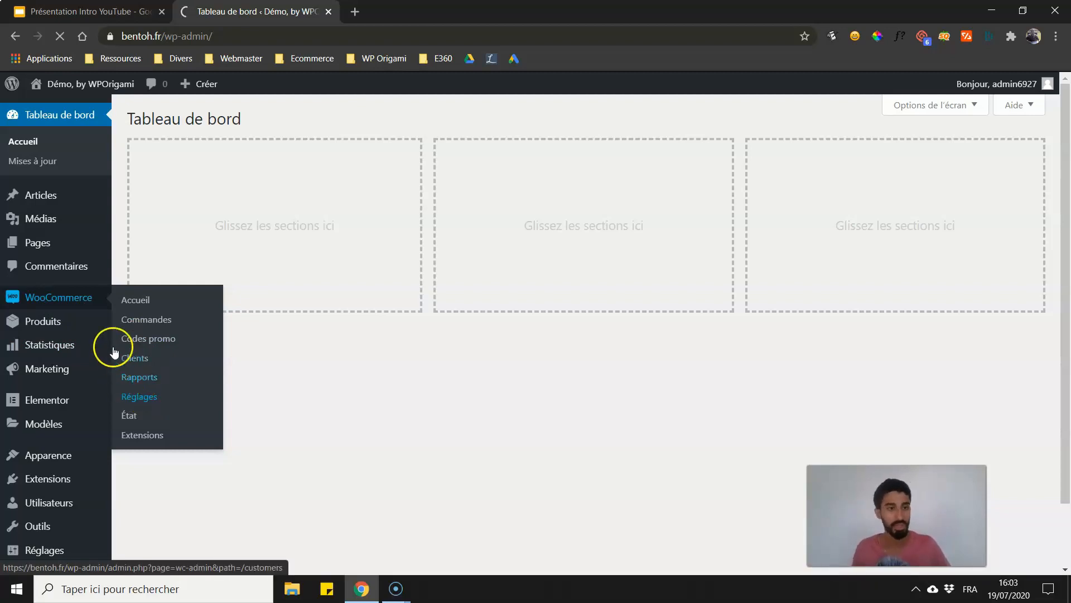
{"action": "mouse_move", "coordinate": [28, 243]}
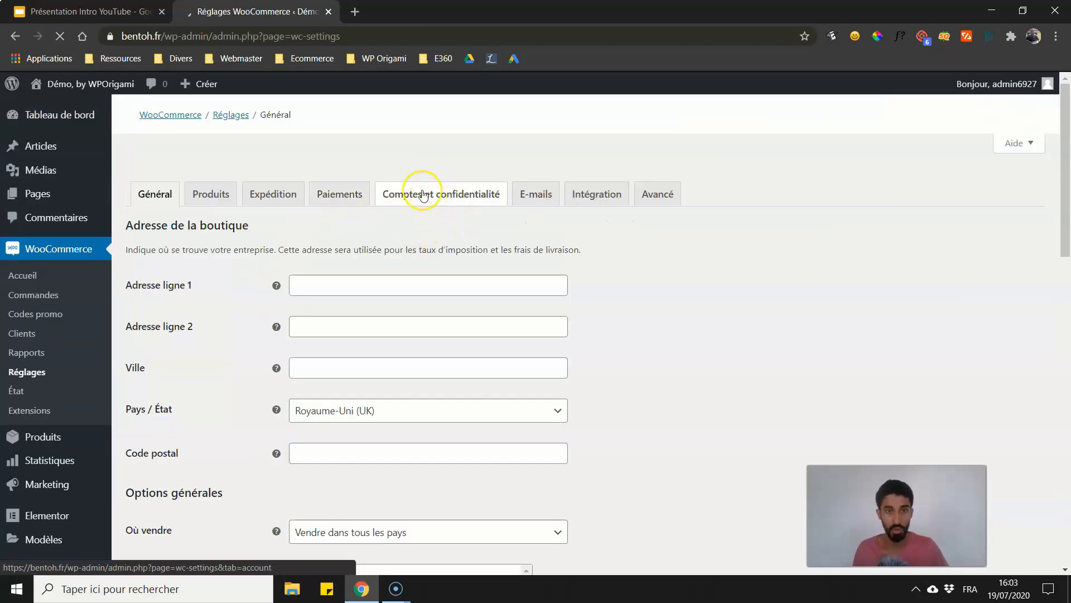
{"action": "left_click", "coordinate": [407, 205]}
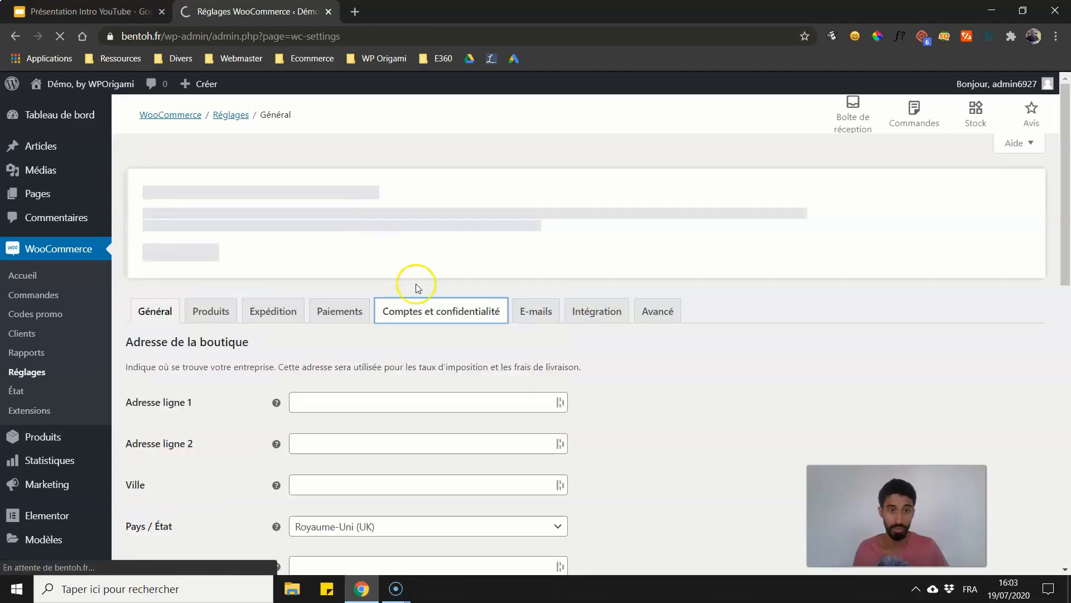
Step: Allow customers to log in to an existing account during payment and create an account during order validation, and save the settings
{"action": "scroll", "coordinate": [273, 267], "scroll_direction": "down", "scroll_amount": 3}
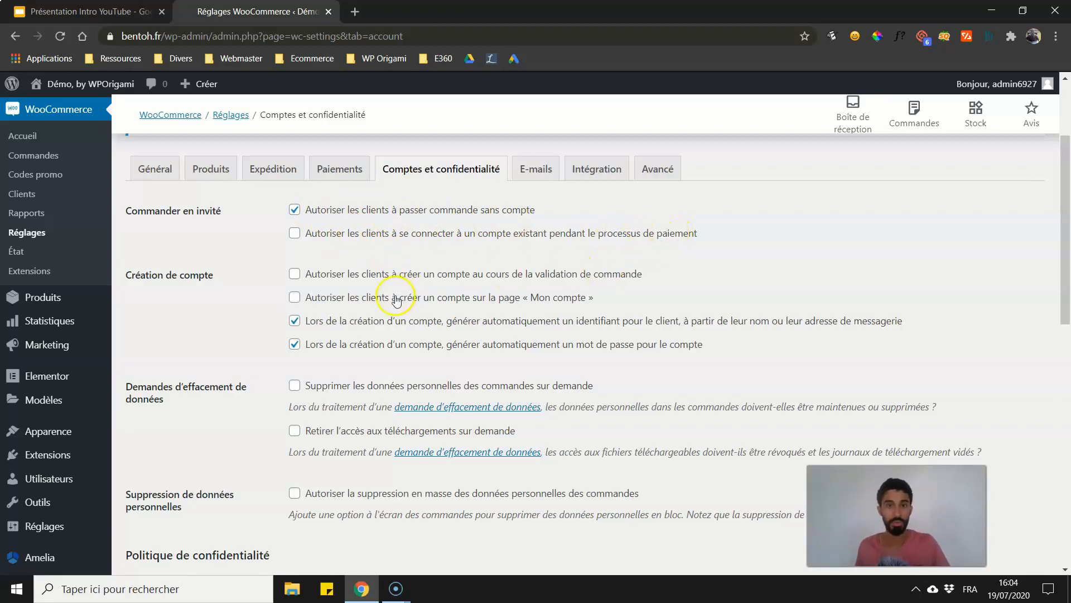
{"action": "left_click", "coordinate": [295, 234]}
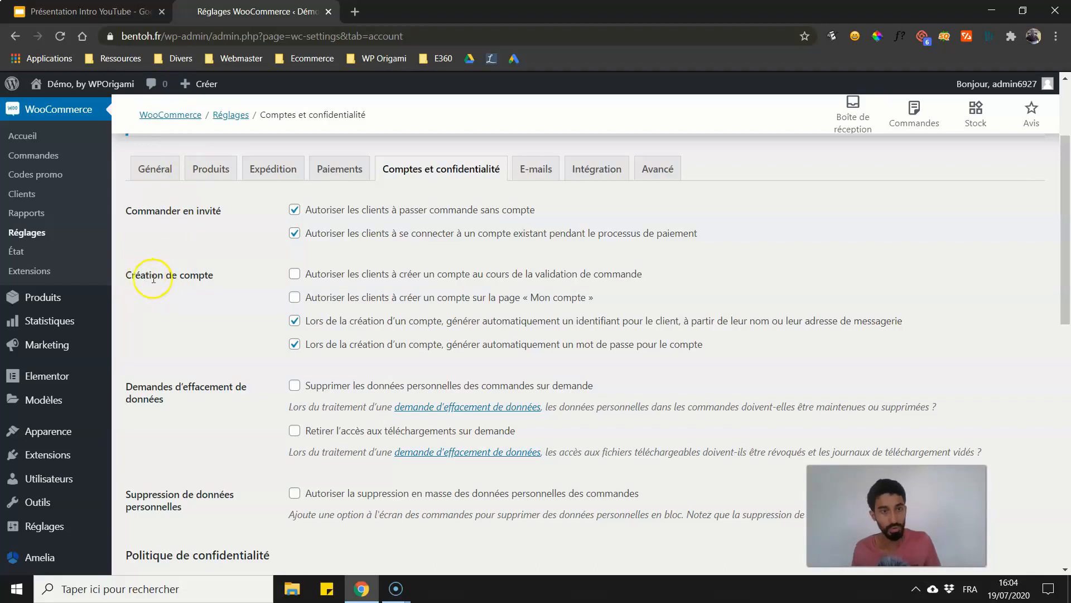
{"action": "left_click", "coordinate": [293, 274]}
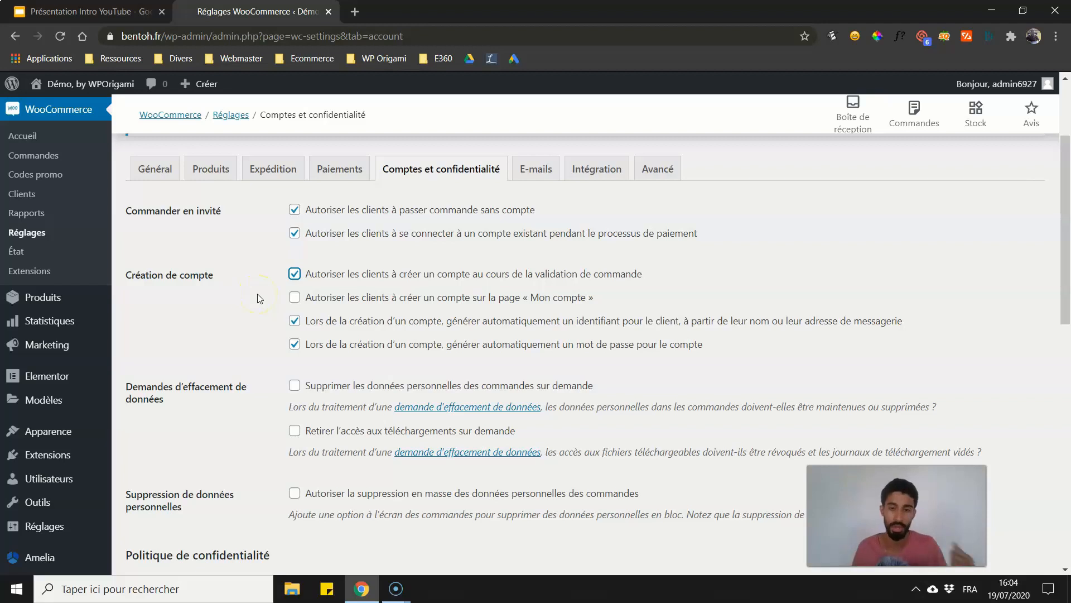
{"action": "left_click", "coordinate": [245, 255]}
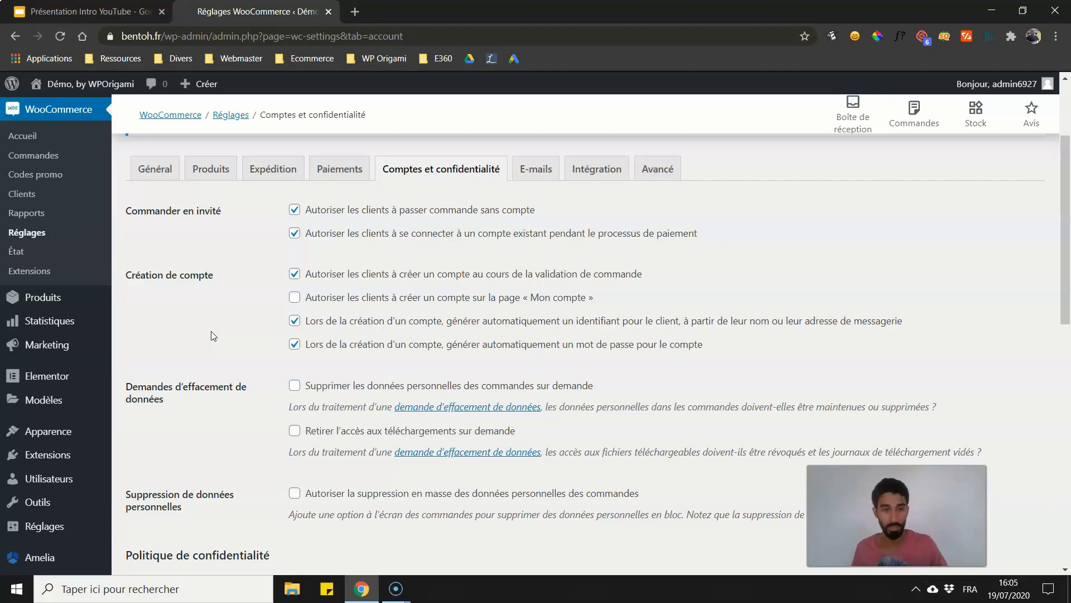
{"action": "scroll", "coordinate": [240, 346], "scroll_direction": "down", "scroll_amount": 1}
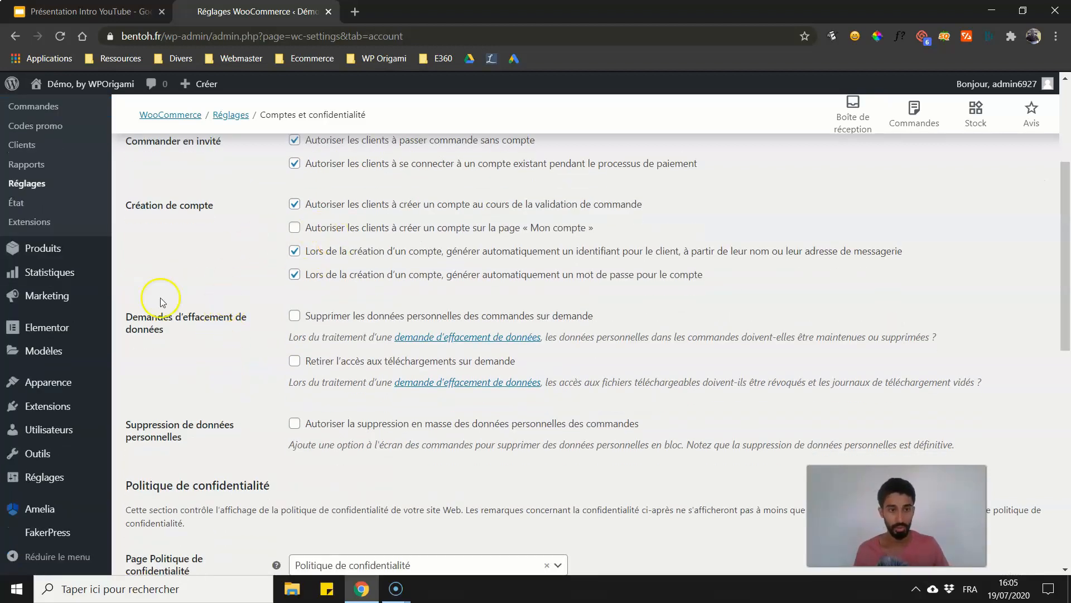
{"action": "scroll", "coordinate": [229, 304], "scroll_direction": "up", "scroll_amount": 1}
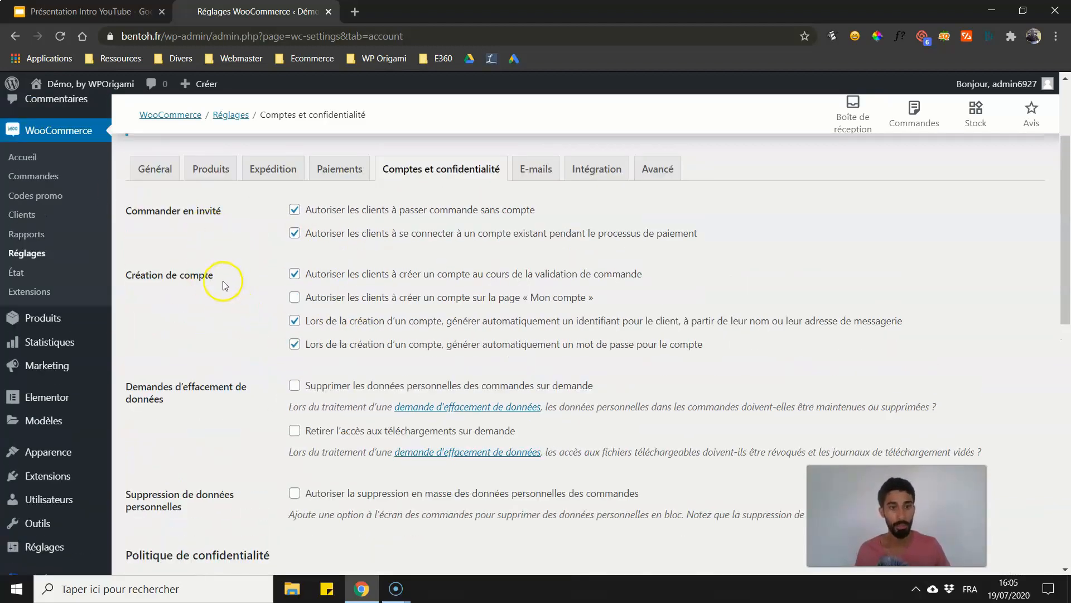
{"action": "scroll", "coordinate": [235, 436], "scroll_direction": "down", "scroll_amount": 8}
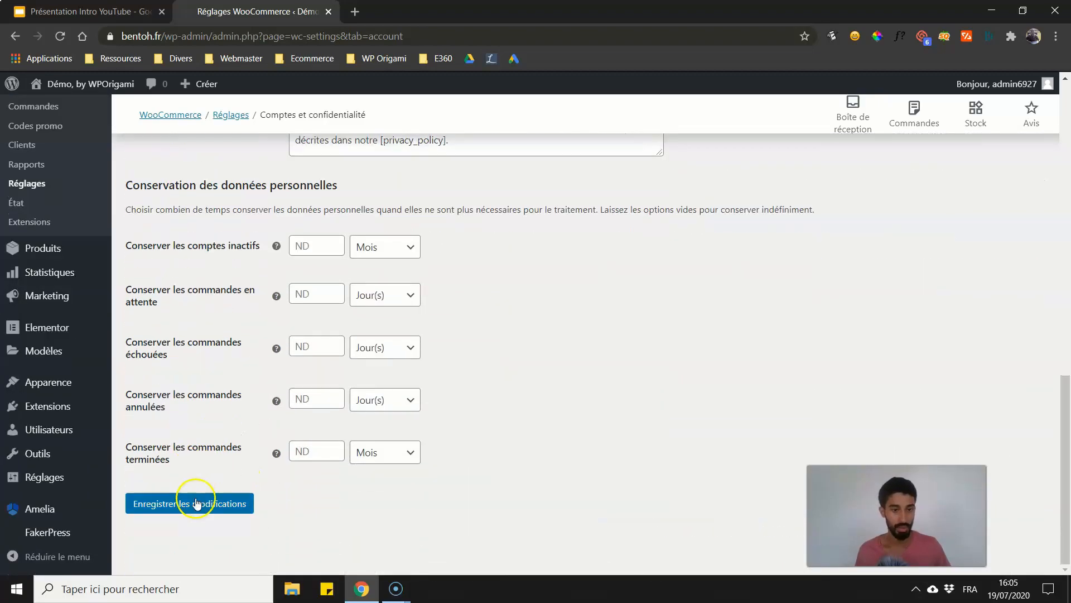
{"action": "left_click", "coordinate": [197, 502]}
Step: Look through WooCommerce's e-mail notifications for the Nouveau compte message sent to customers
{"action": "scroll", "coordinate": [413, 334], "scroll_direction": "up", "scroll_amount": 8}
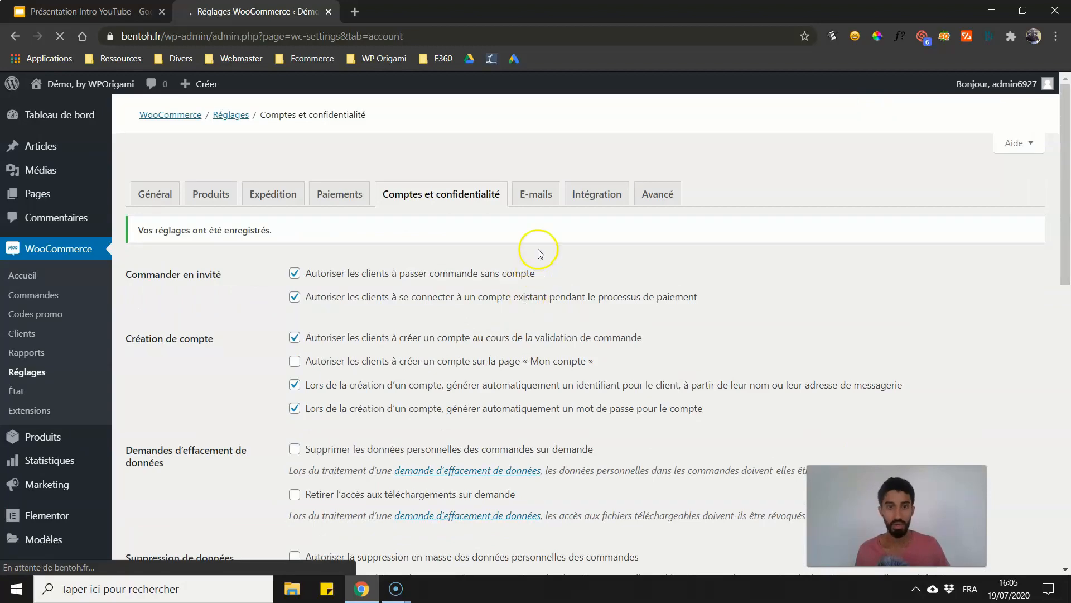
{"action": "left_click", "coordinate": [534, 194]}
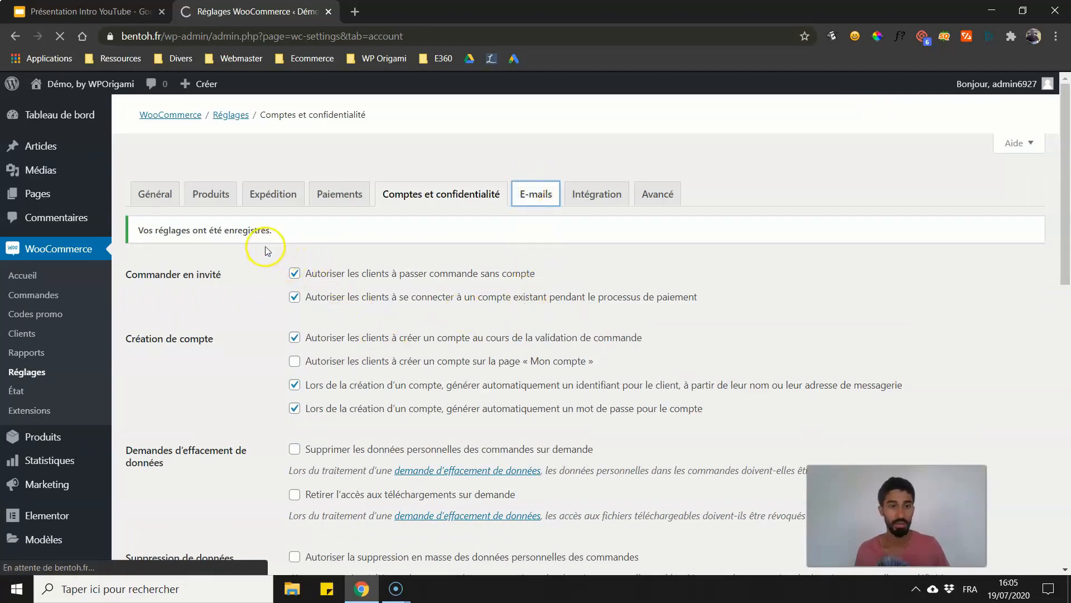
{"action": "scroll", "coordinate": [379, 220], "scroll_direction": "down", "scroll_amount": 3}
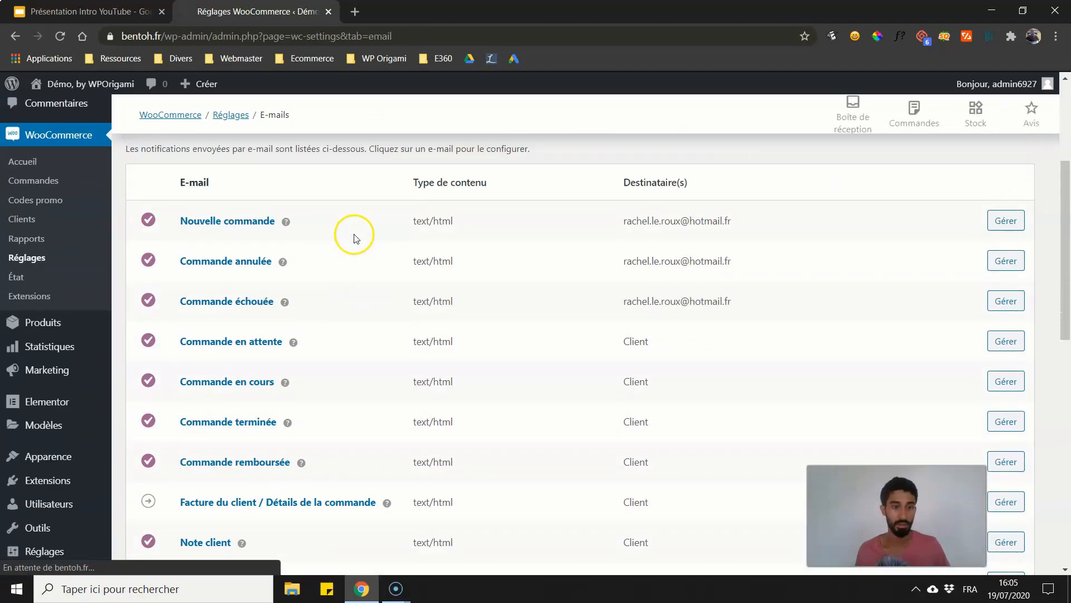
{"action": "scroll", "coordinate": [352, 239], "scroll_direction": "down", "scroll_amount": 6}
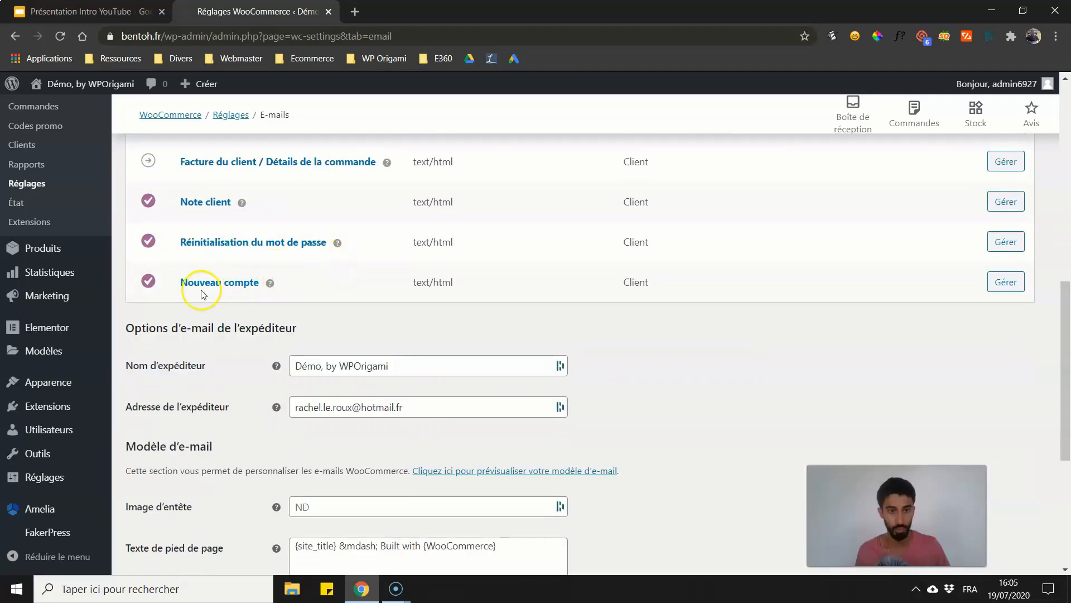
{"action": "scroll", "coordinate": [380, 313], "scroll_direction": "up", "scroll_amount": 1}
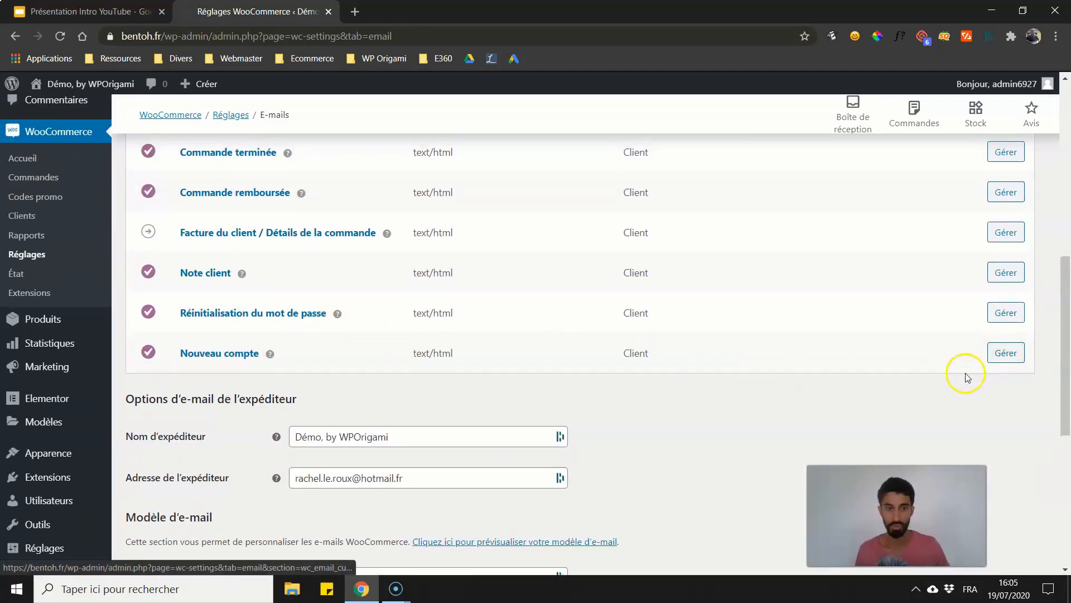
{"action": "scroll", "coordinate": [949, 377], "scroll_direction": "up", "scroll_amount": 9}
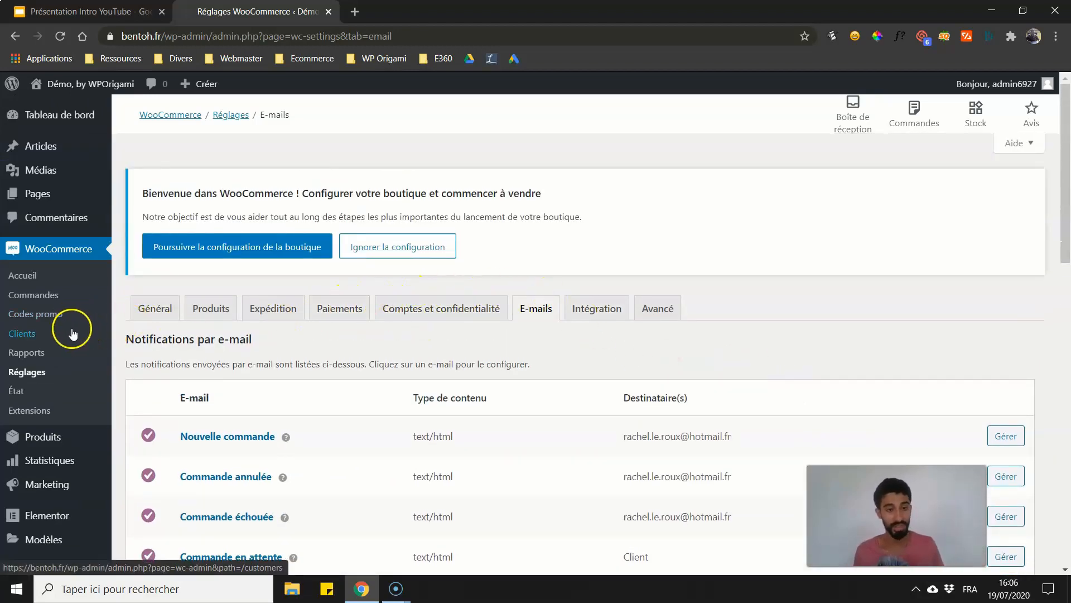
Step: Open the list of all site pages to check for a customer account page
{"action": "scroll", "coordinate": [69, 323], "scroll_direction": "down", "scroll_amount": 2}
{"action": "scroll", "coordinate": [45, 290], "scroll_direction": "up", "scroll_amount": 1}
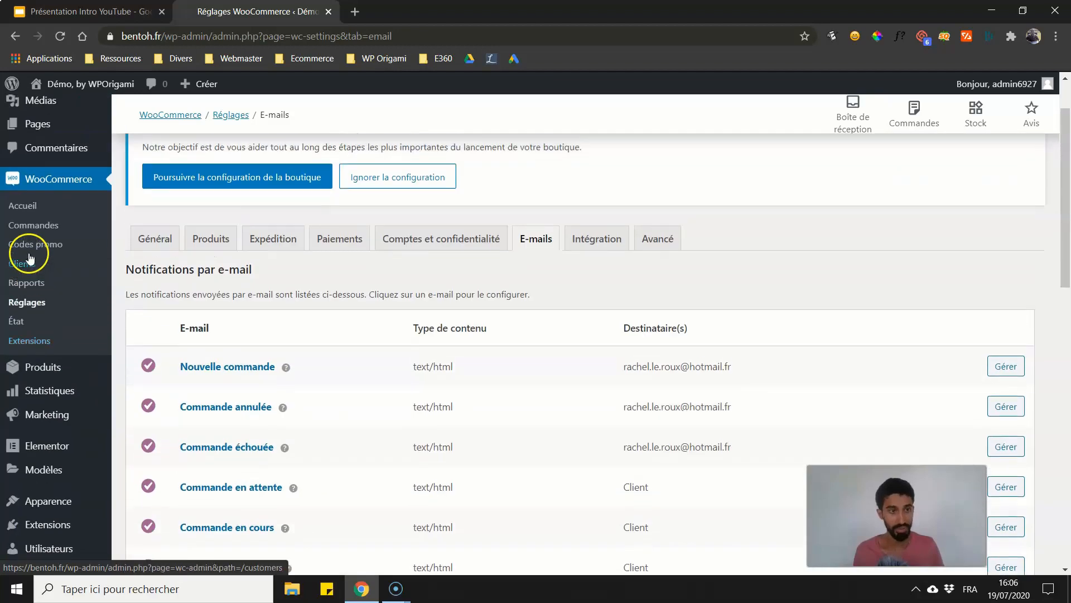
{"action": "scroll", "coordinate": [31, 258], "scroll_direction": "up", "scroll_amount": 1}
{"action": "mouse_move", "coordinate": [37, 200]}
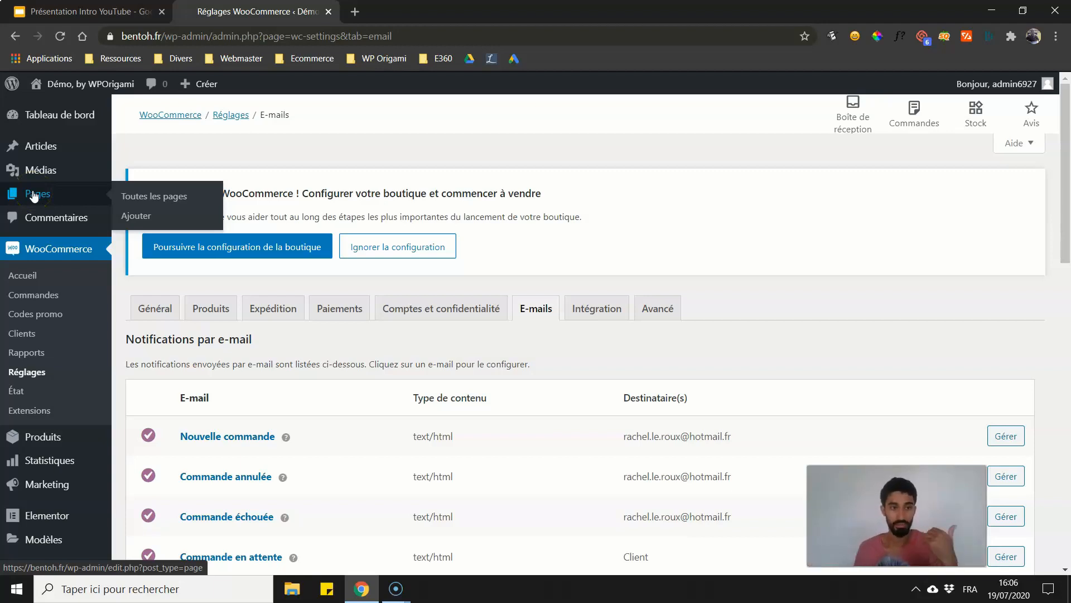
{"action": "left_click", "coordinate": [34, 194]}
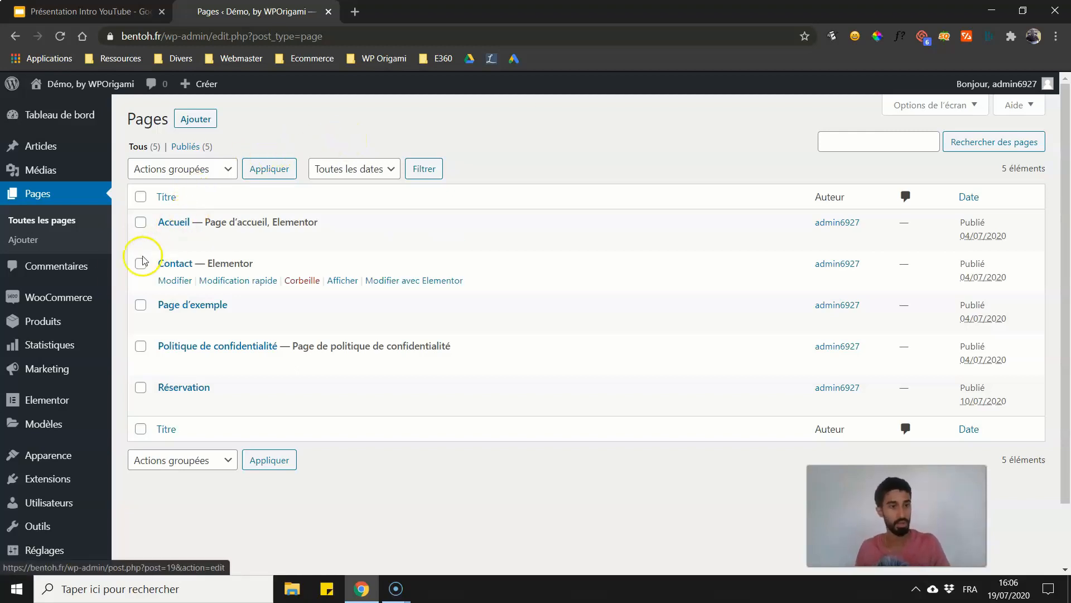
Step: Return to the WooCommerce administration and open its system status (État) page
{"action": "mouse_move", "coordinate": [79, 303]}
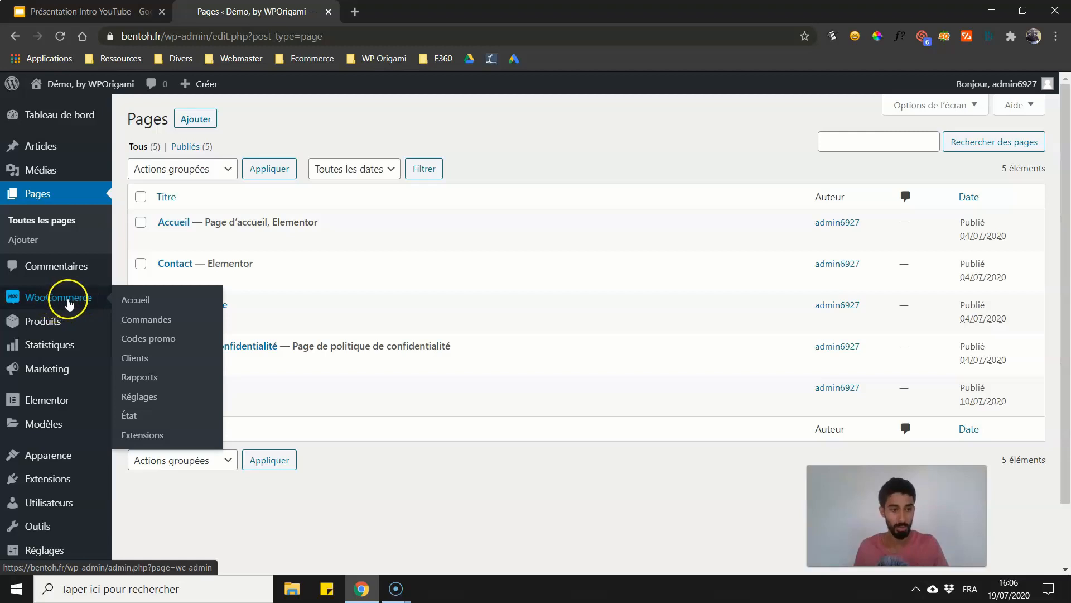
{"action": "left_click", "coordinate": [138, 402]}
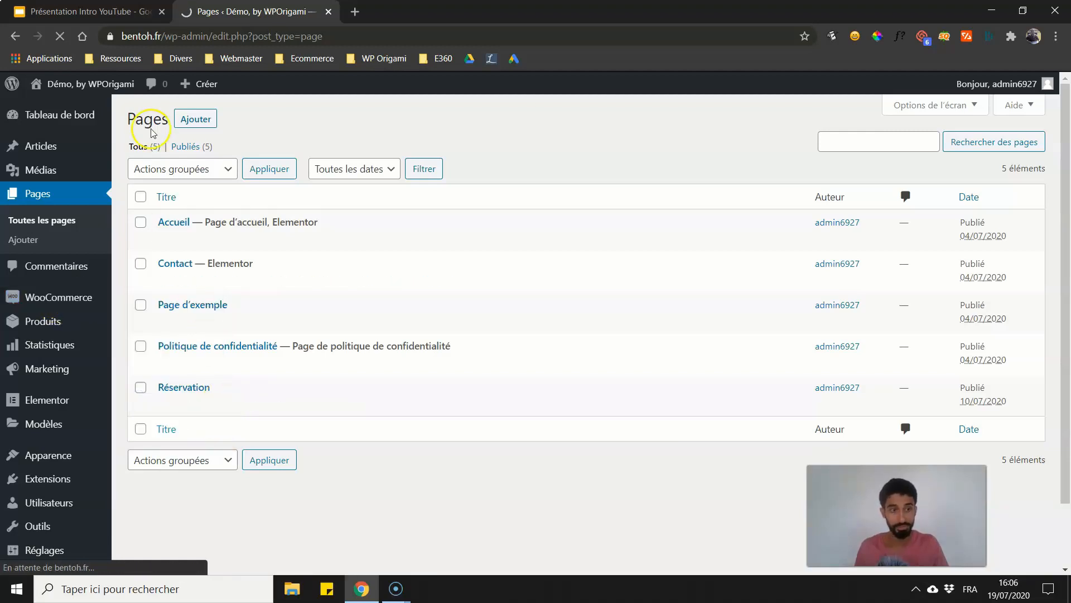
{"action": "scroll", "coordinate": [167, 277], "scroll_direction": "down", "scroll_amount": 2}
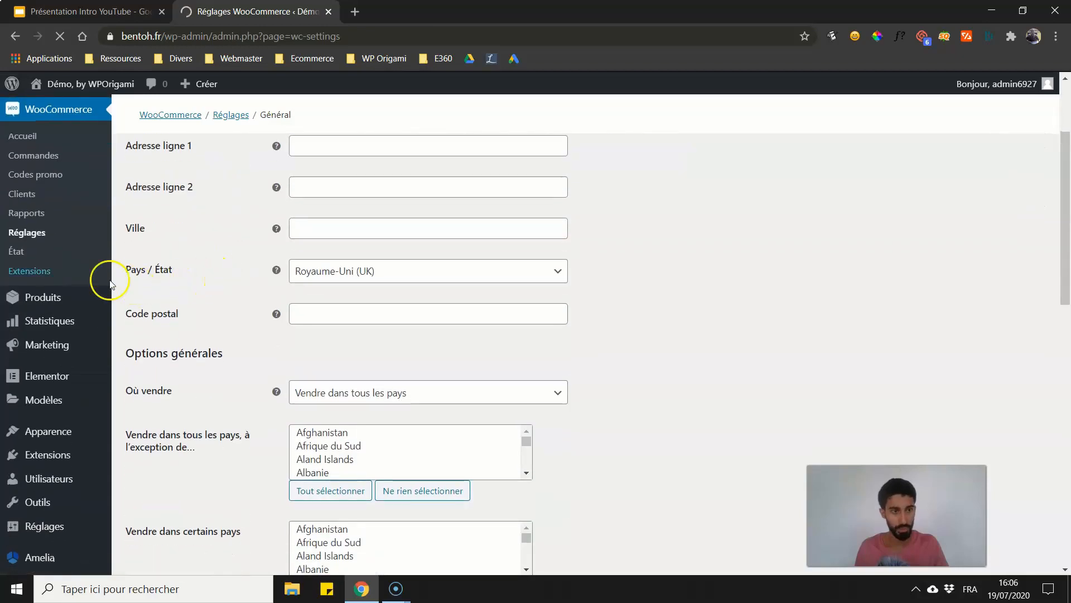
{"action": "left_click", "coordinate": [28, 270]}
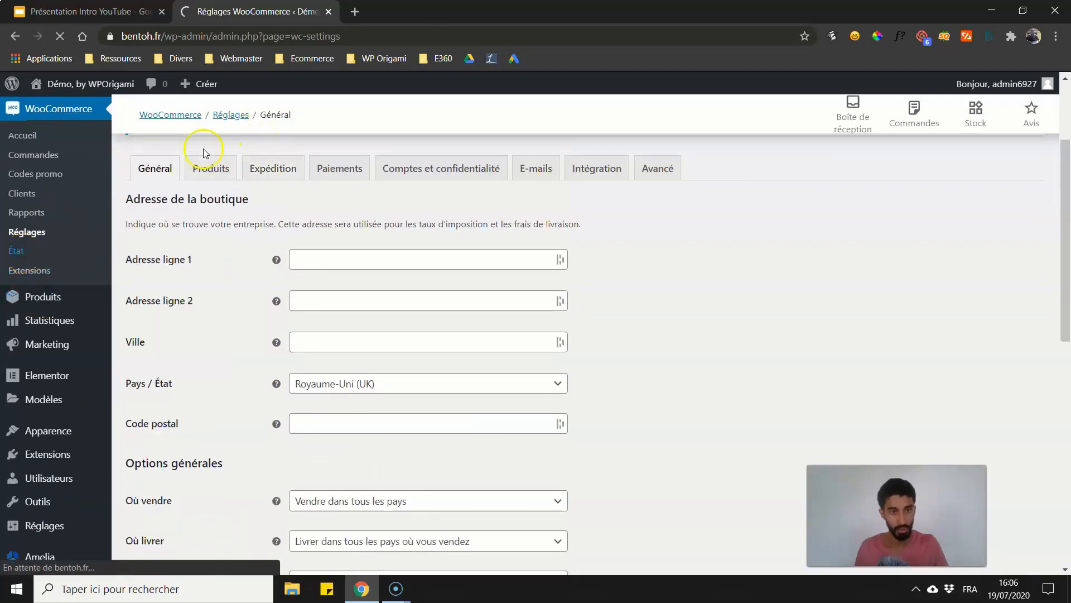
{"action": "scroll", "coordinate": [256, 179], "scroll_direction": "up", "scroll_amount": 1}
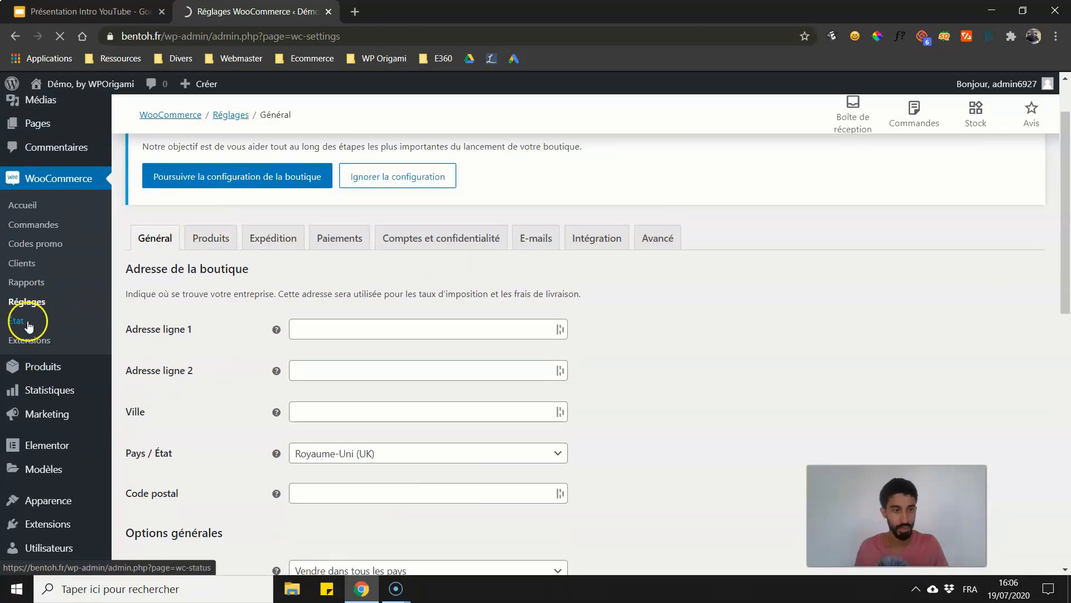
{"action": "scroll", "coordinate": [129, 335], "scroll_direction": "up", "scroll_amount": 1}
{"action": "scroll", "coordinate": [129, 335], "scroll_direction": "up", "scroll_amount": 1}
{"action": "left_click", "coordinate": [19, 391]}
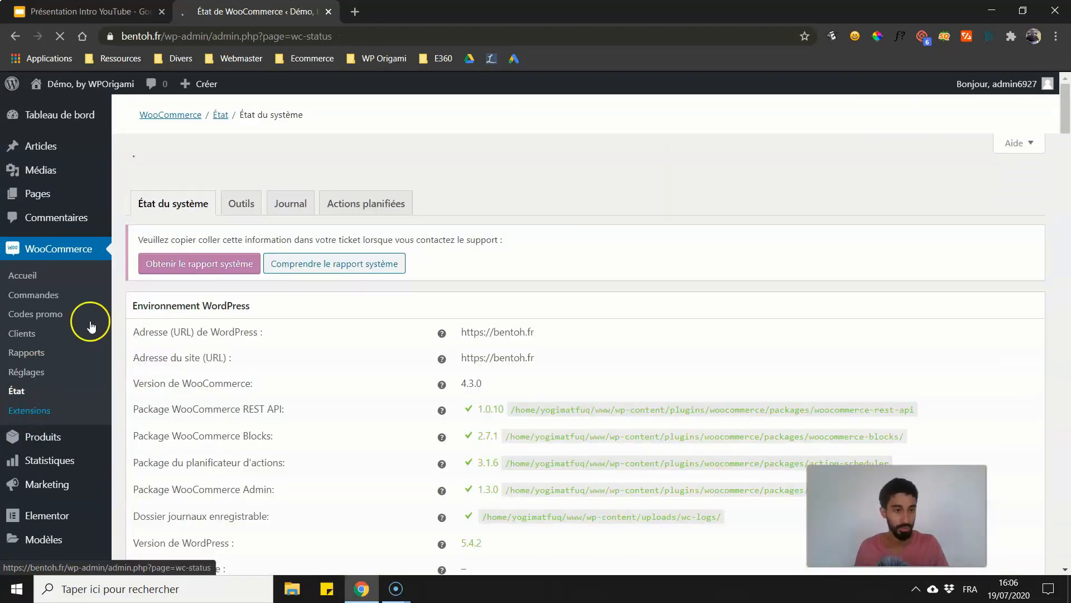
Step: Generate the missing default WooCommerce pages with the "Créer les pages WooCommerce par défaut" tool in the Outils section
{"action": "left_click", "coordinate": [235, 313]}
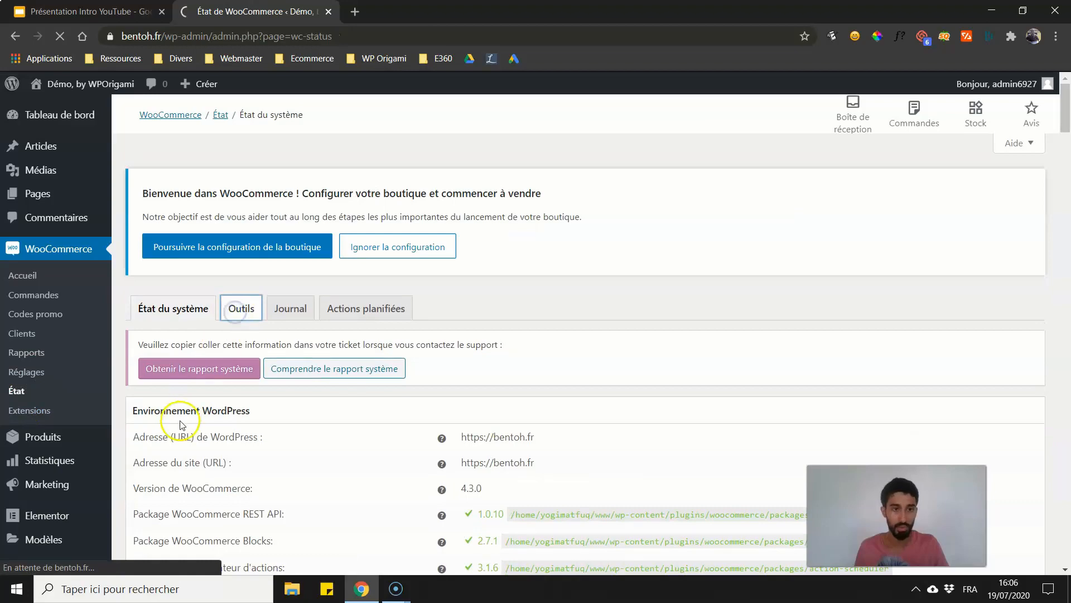
{"action": "scroll", "coordinate": [323, 306], "scroll_direction": "down", "scroll_amount": 5}
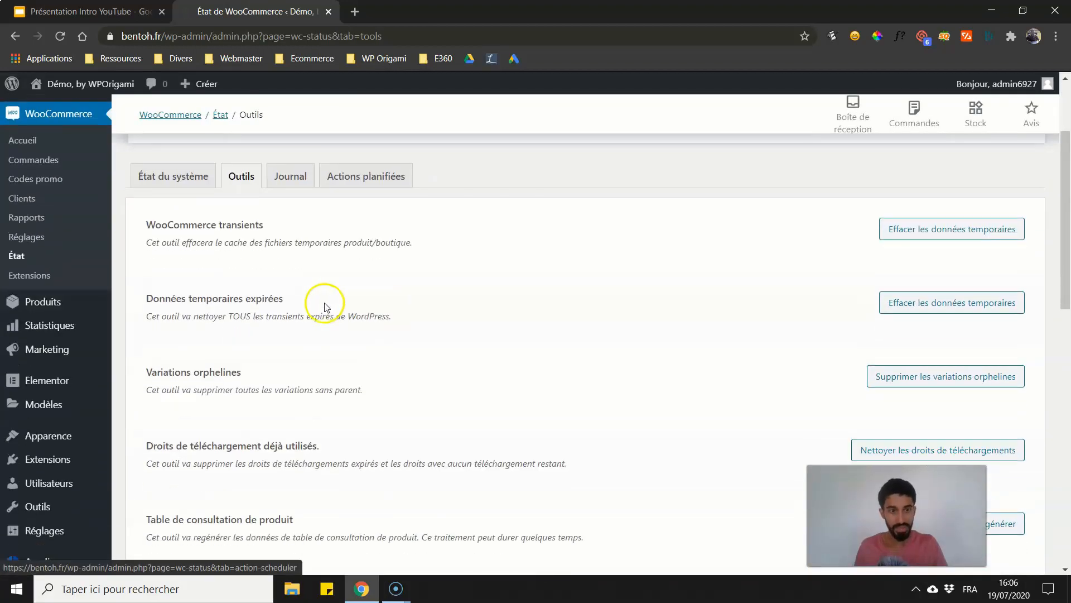
{"action": "scroll", "coordinate": [297, 282], "scroll_direction": "down", "scroll_amount": 1}
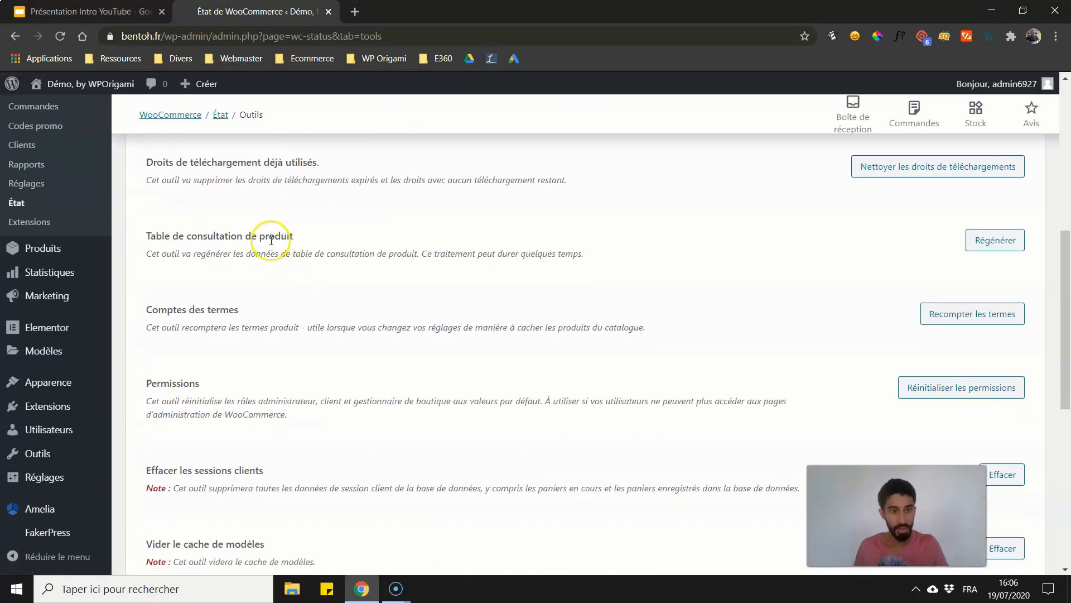
{"action": "scroll", "coordinate": [267, 209], "scroll_direction": "down", "scroll_amount": 8}
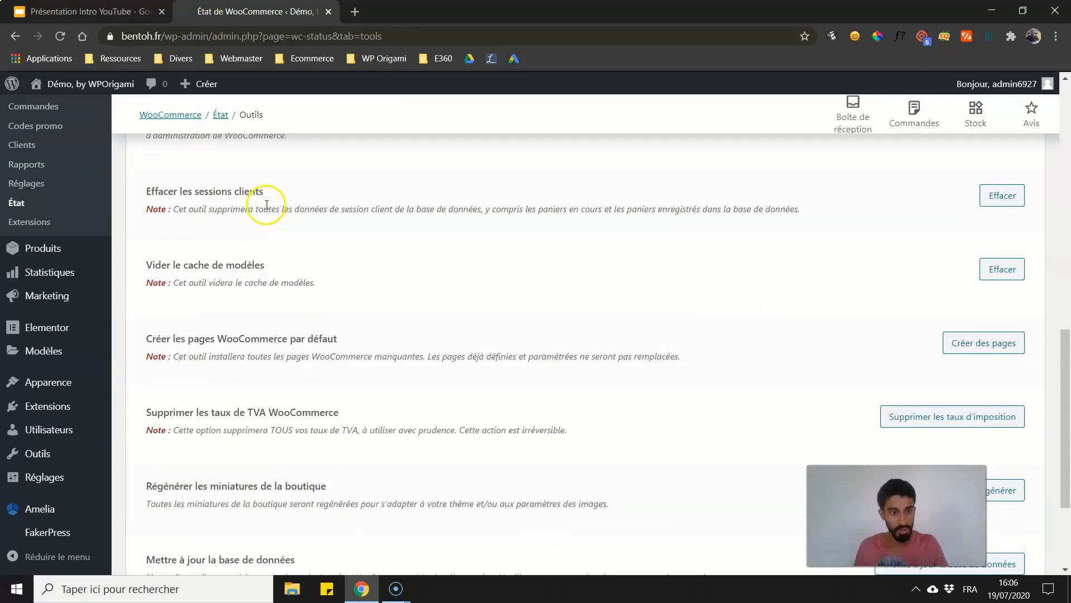
{"action": "scroll", "coordinate": [282, 254], "scroll_direction": "up", "scroll_amount": 6}
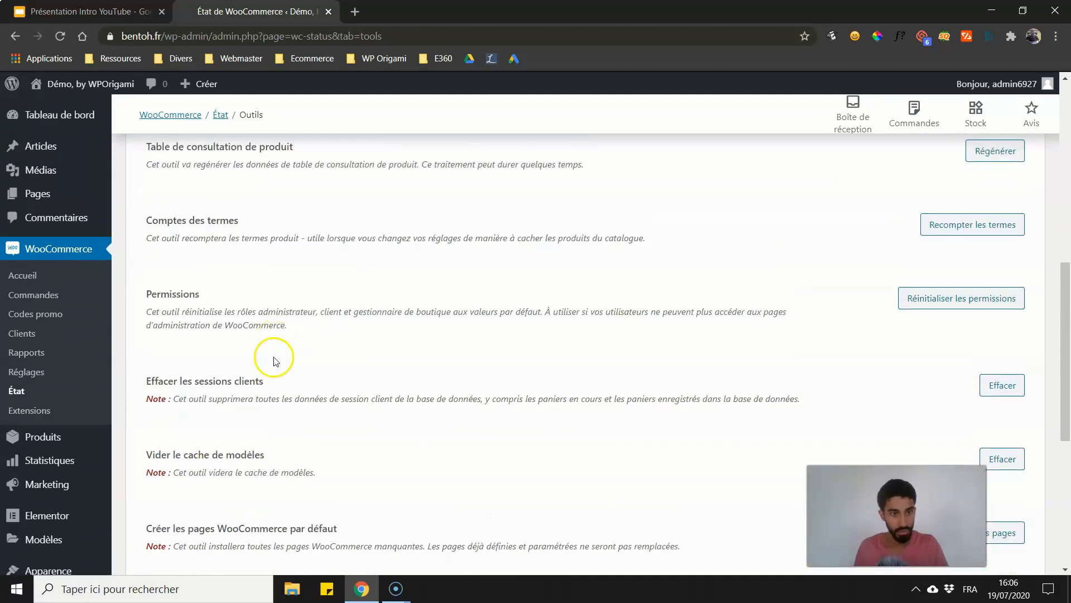
{"action": "scroll", "coordinate": [275, 358], "scroll_direction": "down", "scroll_amount": 3}
{"action": "scroll", "coordinate": [211, 391], "scroll_direction": "down", "scroll_amount": 1}
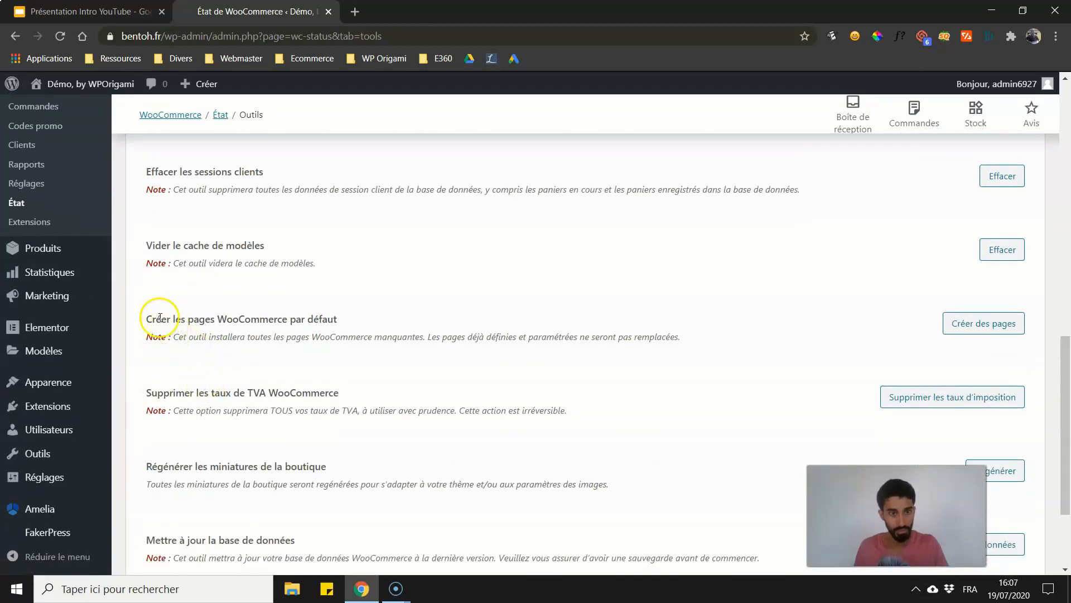
{"action": "left_click_drag", "start_coordinate": [162, 319], "coordinate": [334, 309]}
{"action": "left_click", "coordinate": [334, 309]}
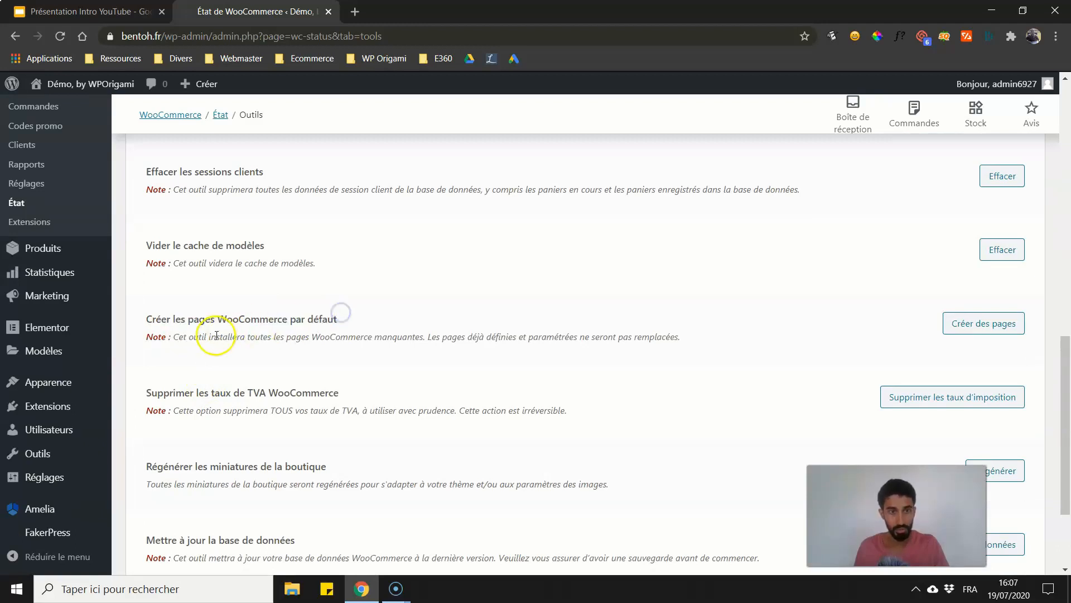
{"action": "left_click_drag", "start_coordinate": [216, 337], "coordinate": [674, 336]}
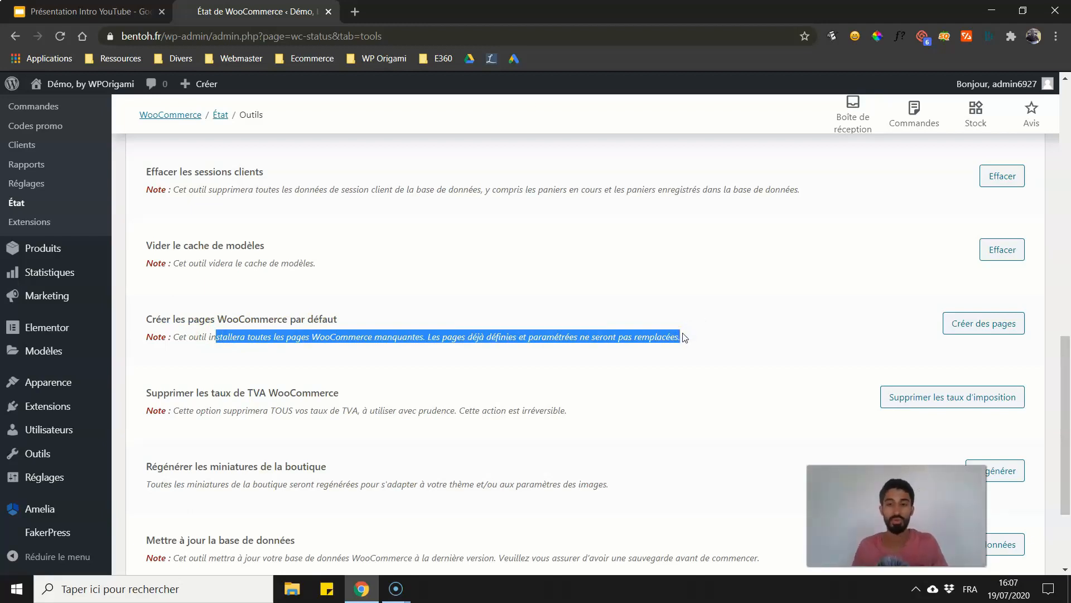
{"action": "left_click", "coordinate": [733, 315]}
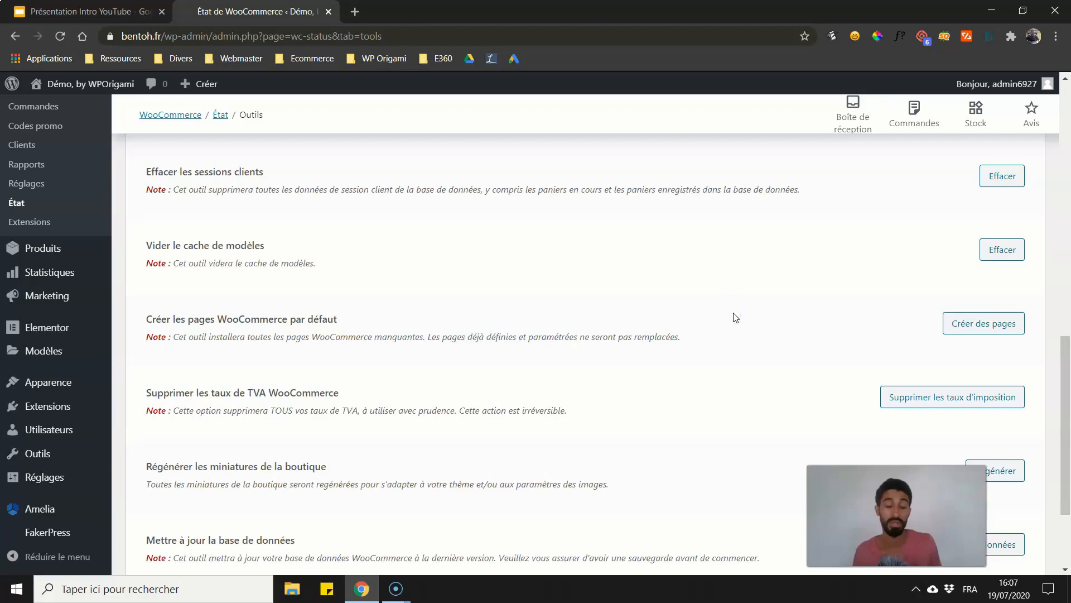
{"action": "left_click", "coordinate": [971, 319]}
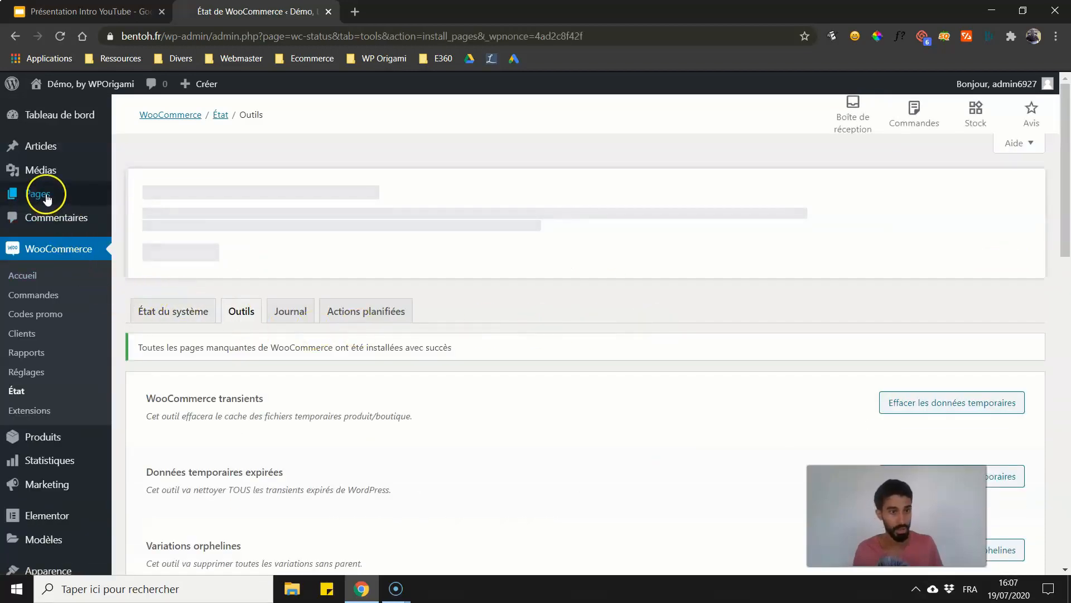
Step: Check the list of all site pages for the WooCommerce pages and view the Mon compte page in a new browser tab
{"action": "left_click", "coordinate": [46, 195]}
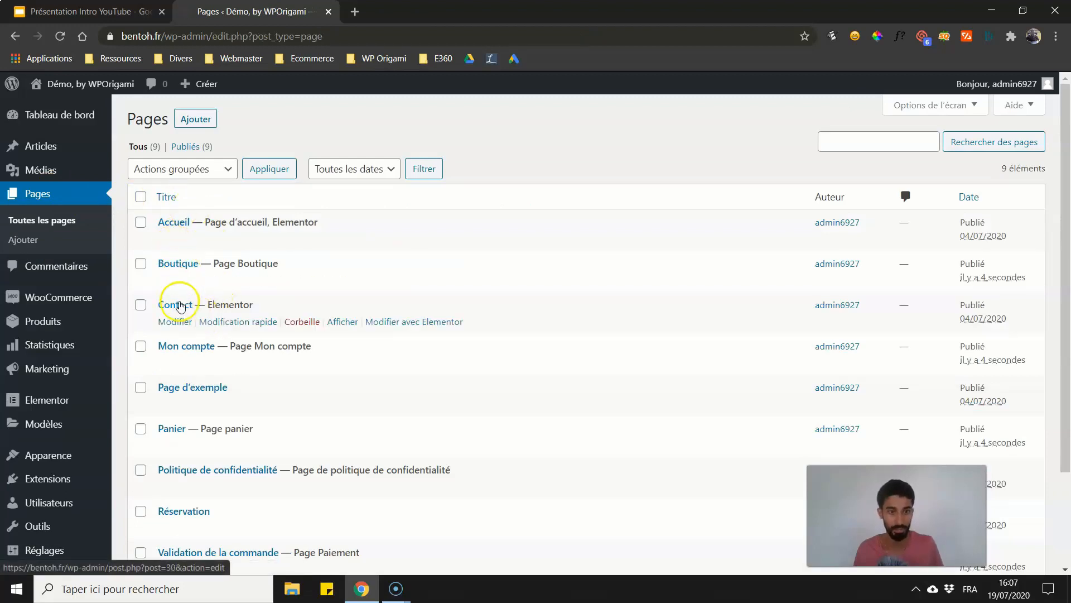
{"action": "scroll", "coordinate": [167, 313], "scroll_direction": "down", "scroll_amount": 1}
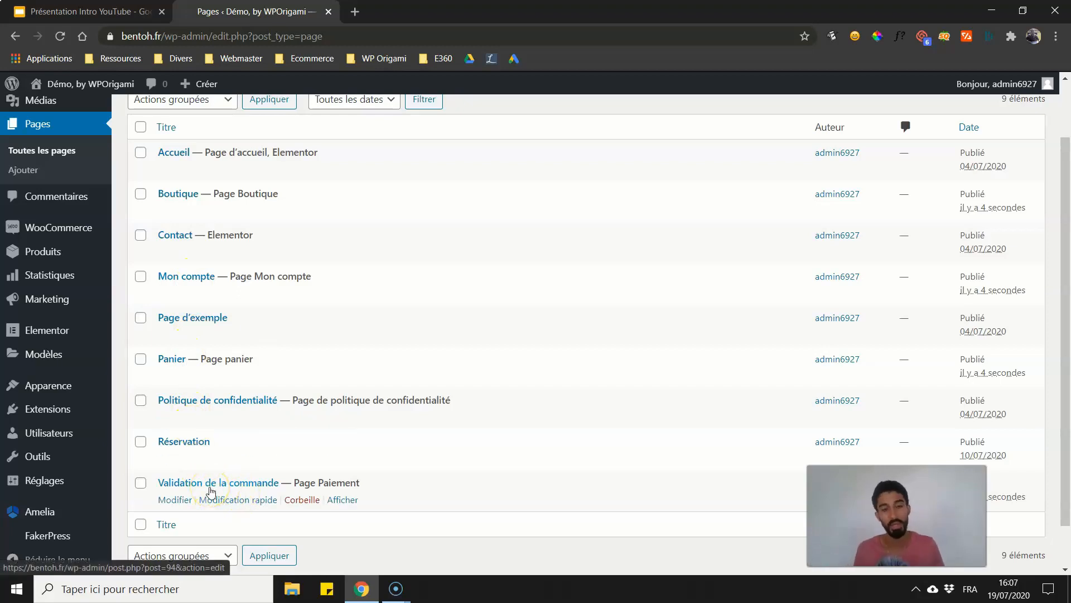
{"action": "scroll", "coordinate": [265, 317], "scroll_direction": "up", "scroll_amount": 1}
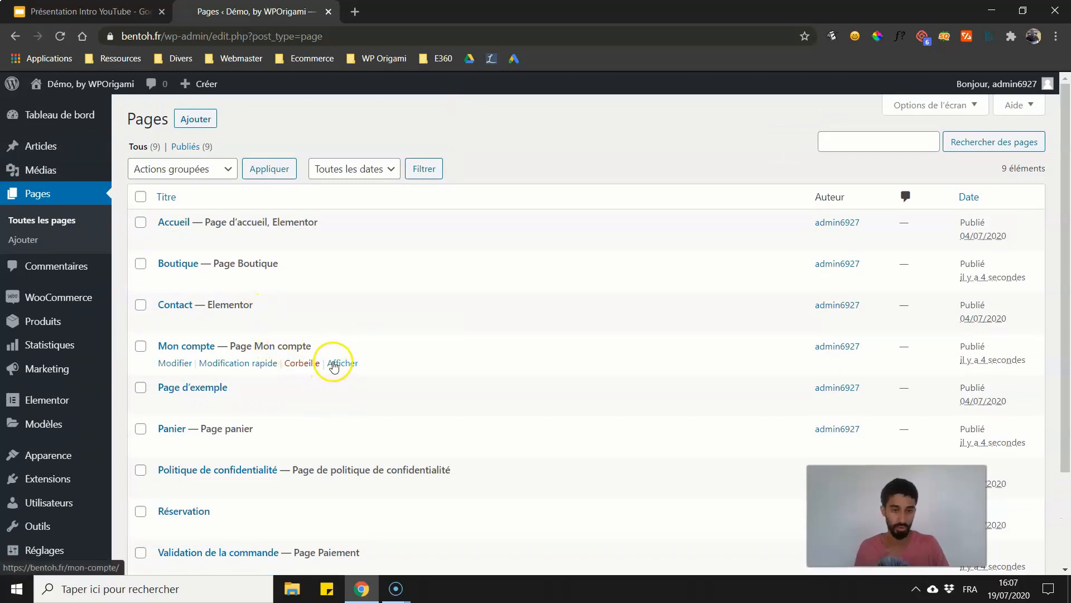
{"action": "right_click", "coordinate": [334, 366]}
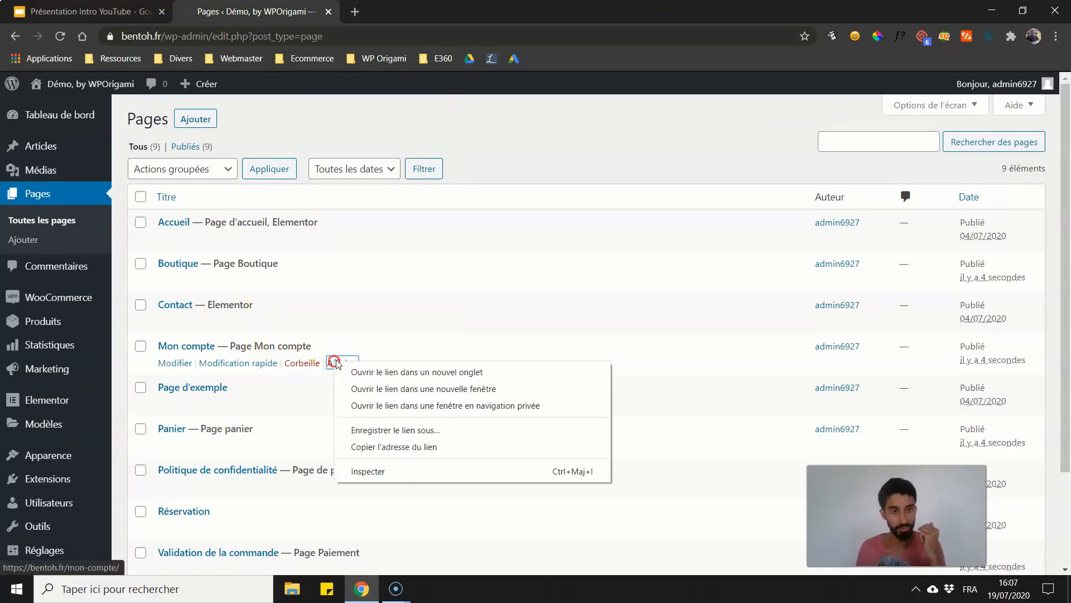
{"action": "left_click", "coordinate": [389, 373]}
{"action": "left_click", "coordinate": [468, 11]}
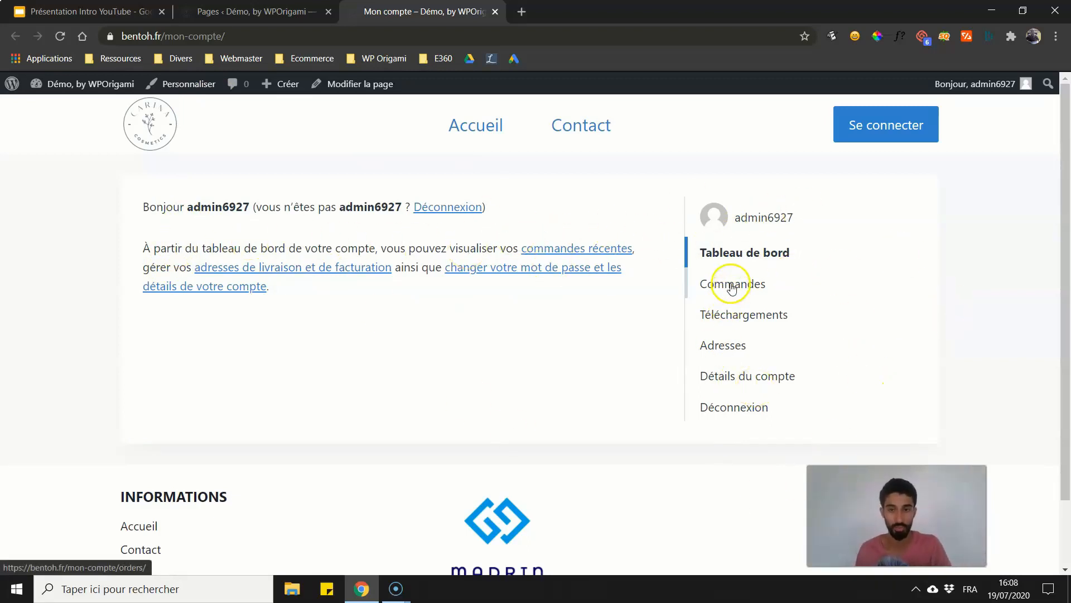
Step: Look through the Commandes, Téléchargements, Adresses and Détails du compte sections of the customer account page
{"action": "left_click", "coordinate": [695, 239]}
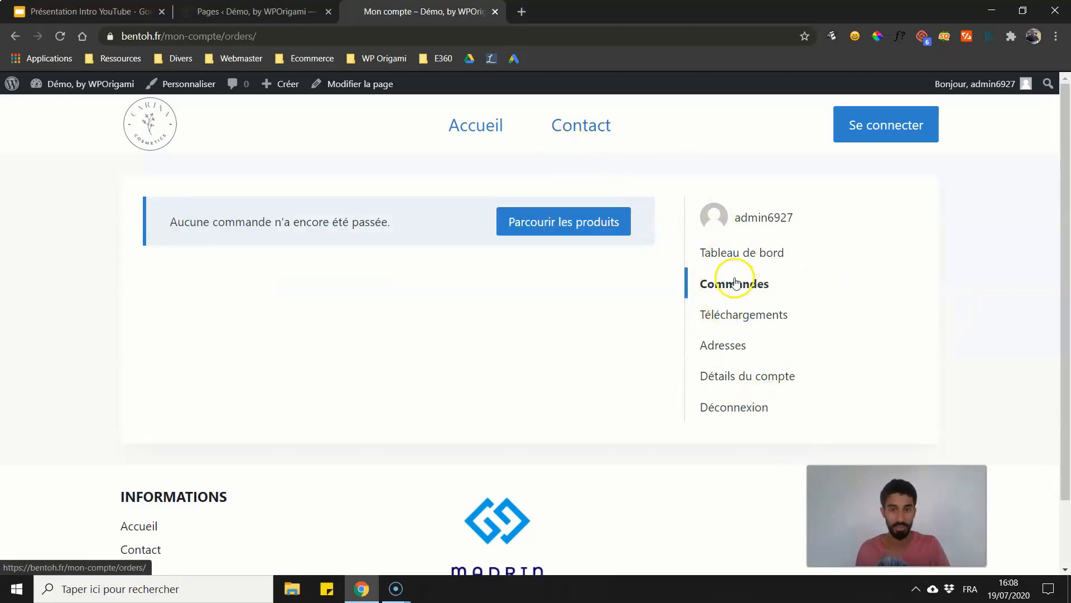
{"action": "left_click", "coordinate": [729, 252]}
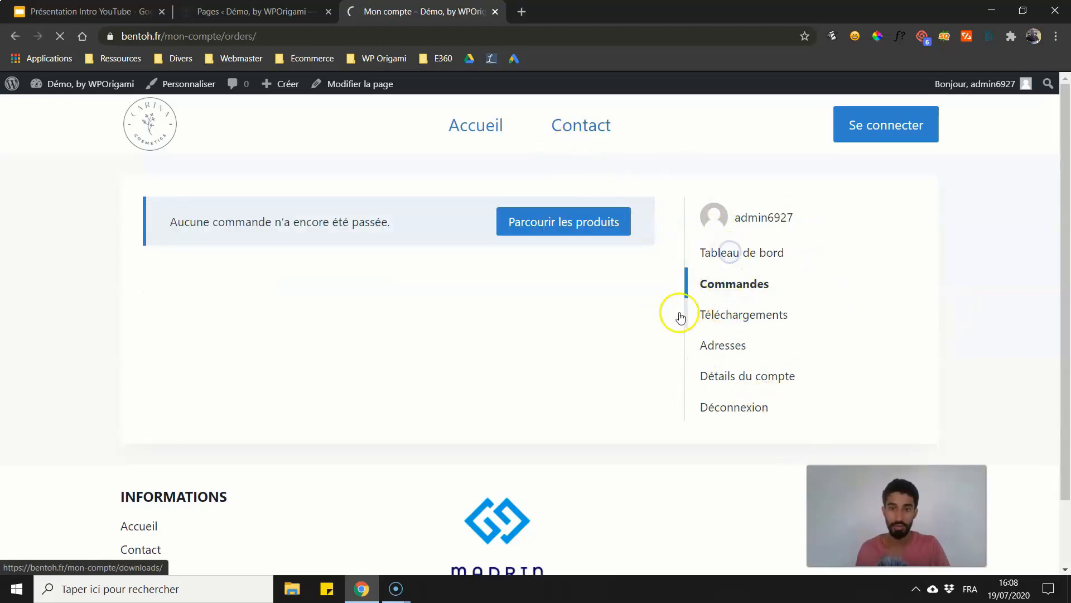
{"action": "left_click", "coordinate": [750, 283]}
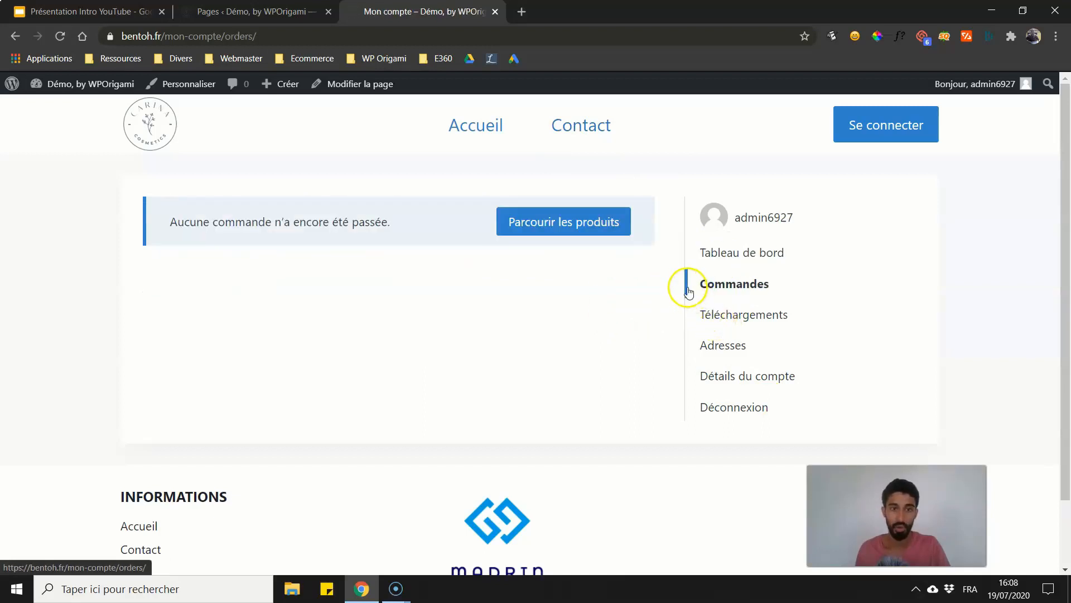
{"action": "left_click", "coordinate": [720, 319]}
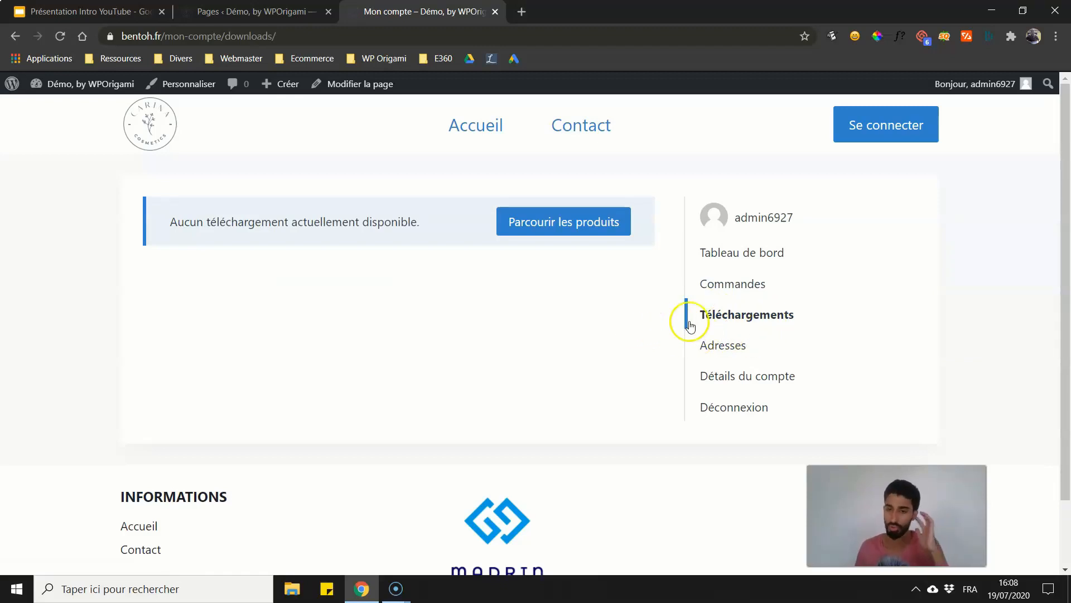
{"action": "left_click", "coordinate": [701, 346]}
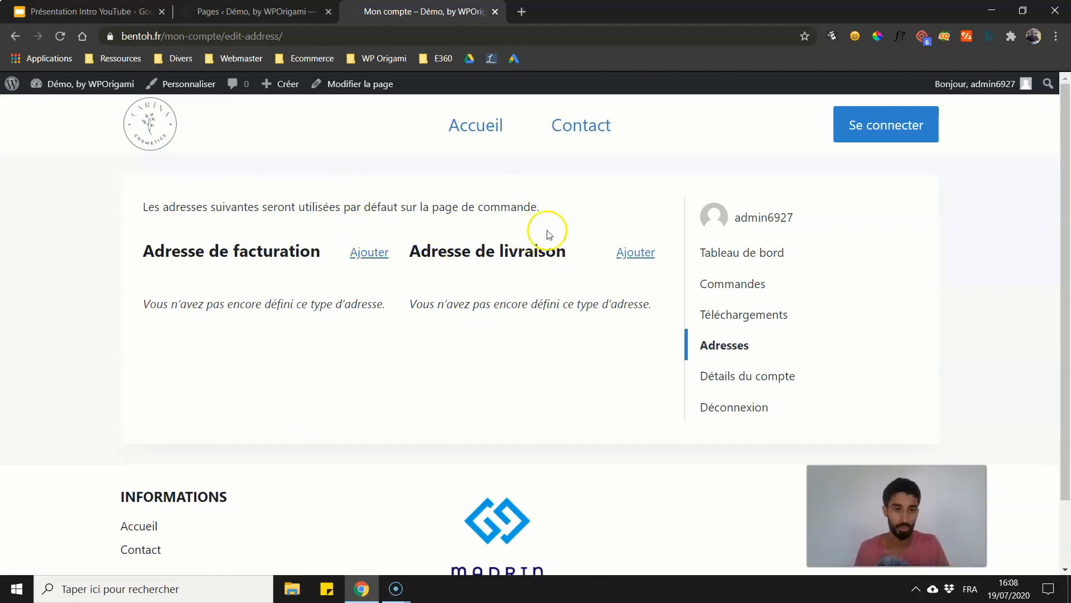
{"action": "left_click", "coordinate": [744, 379]}
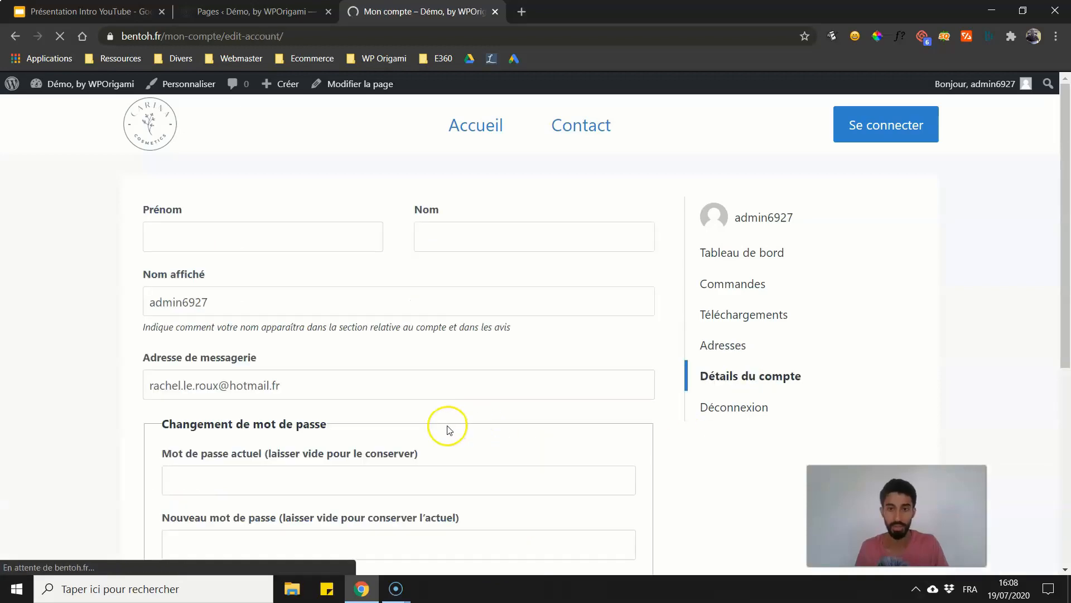
{"action": "scroll", "coordinate": [83, 304], "scroll_direction": "down", "scroll_amount": 5}
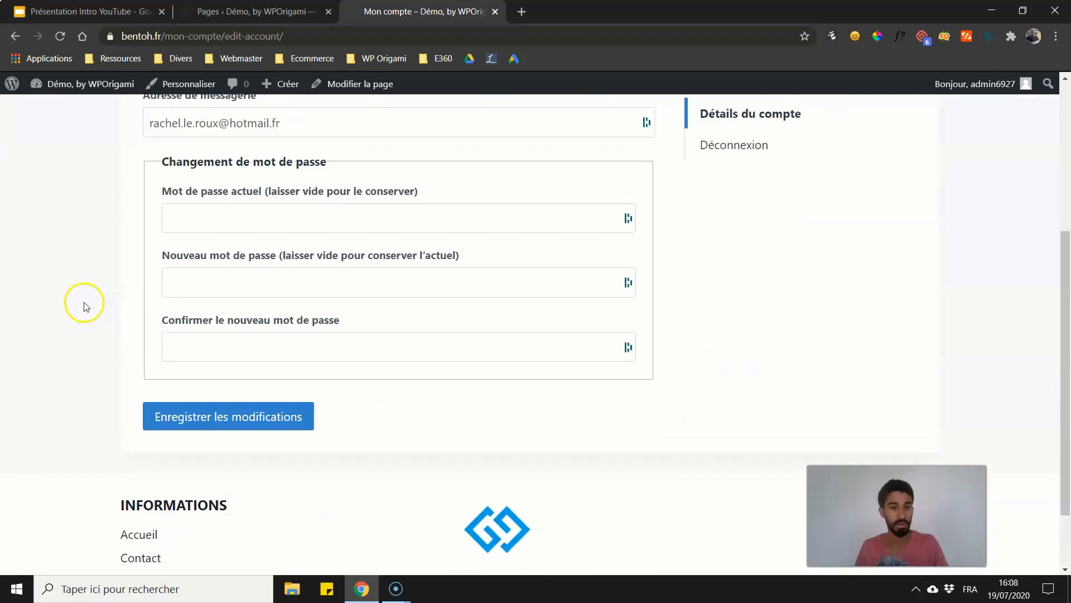
{"action": "scroll", "coordinate": [84, 305], "scroll_direction": "up", "scroll_amount": 5}
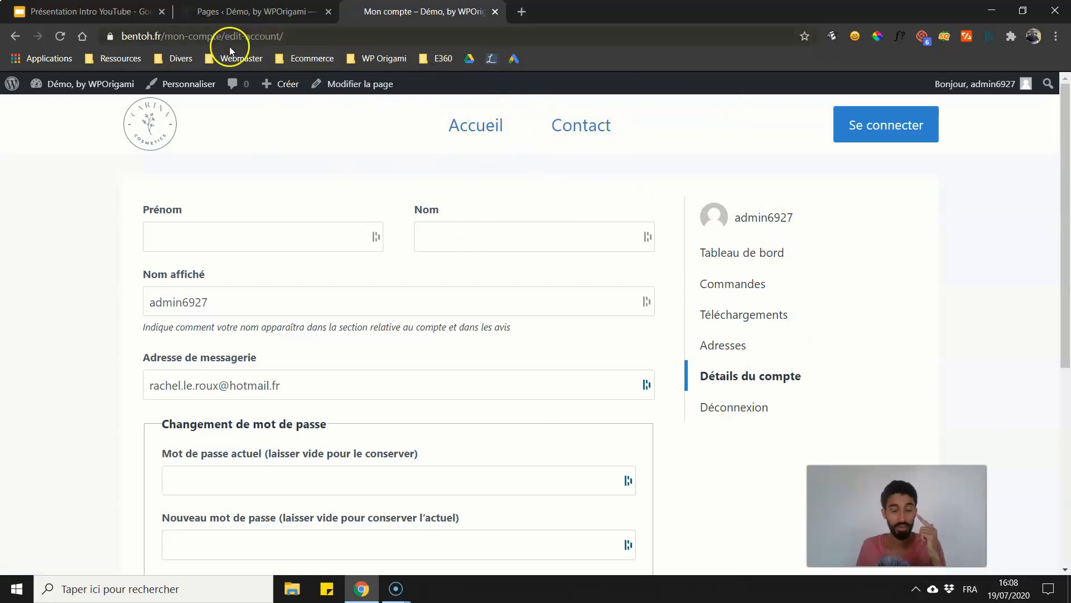
Step: Return to the customer account's Tableau de bord and examine the page address and layout
{"action": "left_click", "coordinate": [735, 250]}
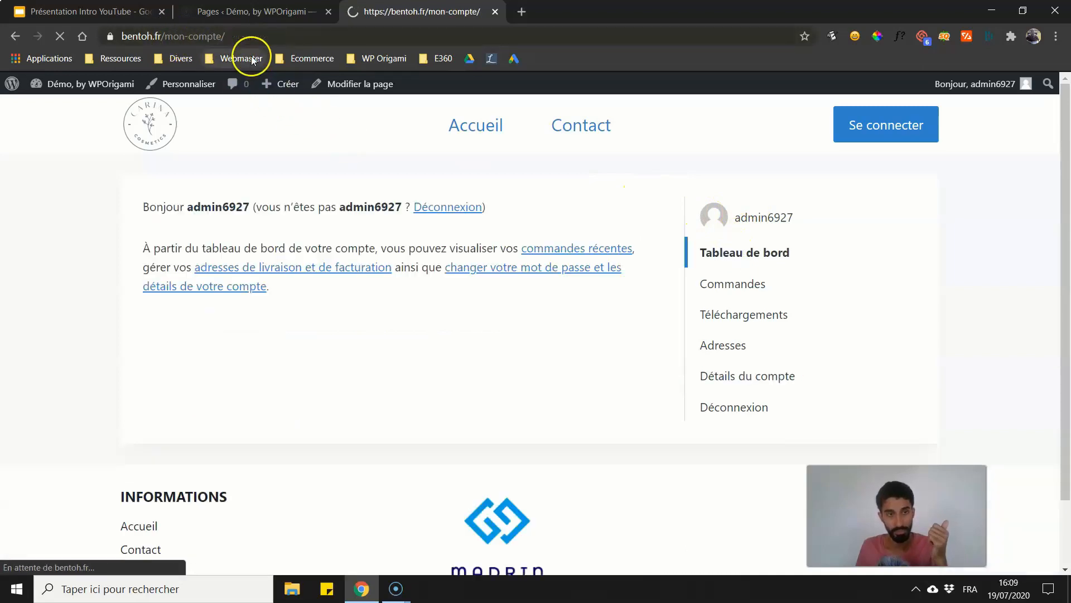
{"action": "left_click_drag", "start_coordinate": [141, 36], "coordinate": [234, 33]}
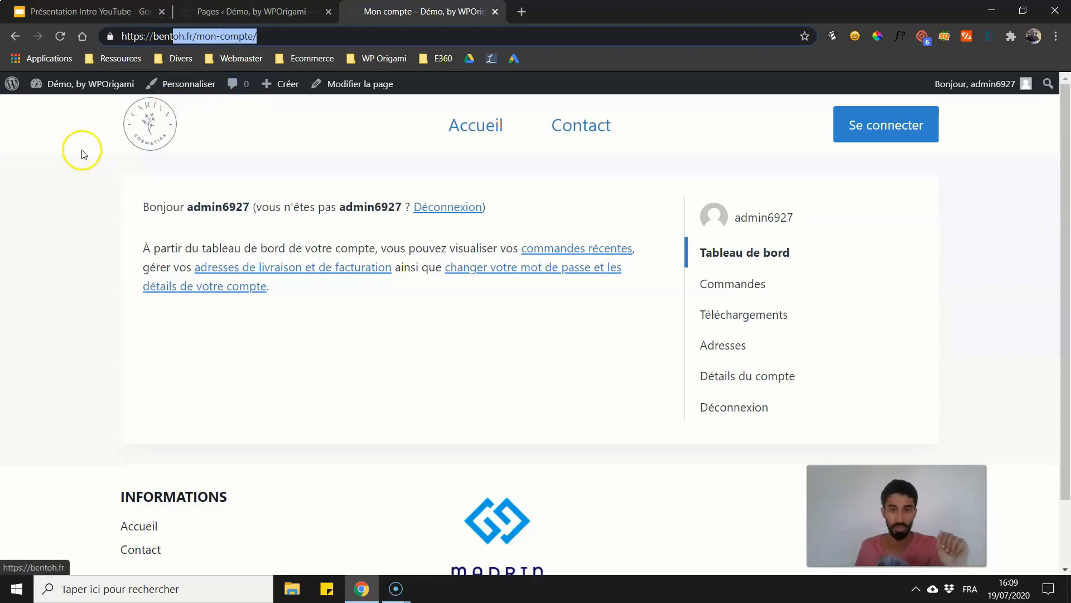
{"action": "left_click", "coordinate": [59, 194]}
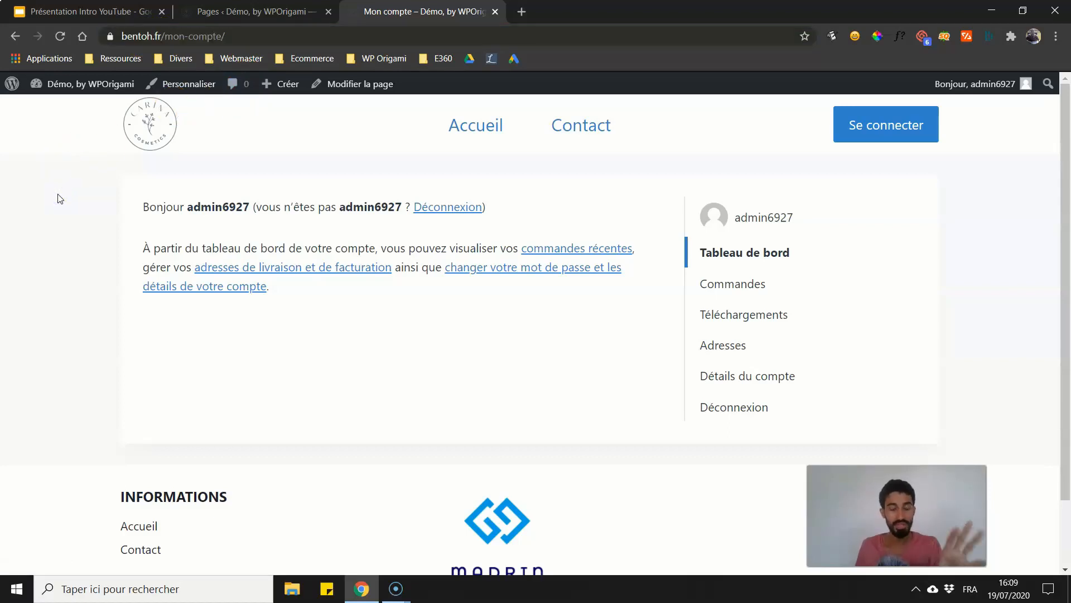
{"action": "scroll", "coordinate": [557, 354], "scroll_direction": "down", "scroll_amount": 2}
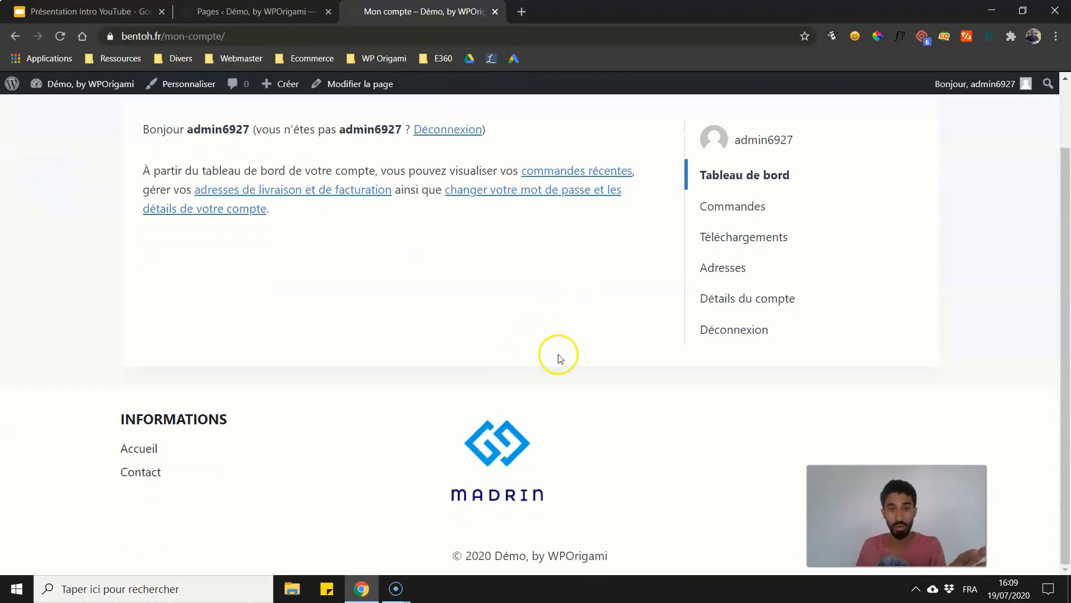
{"action": "scroll", "coordinate": [453, 168], "scroll_direction": "up", "scroll_amount": 2}
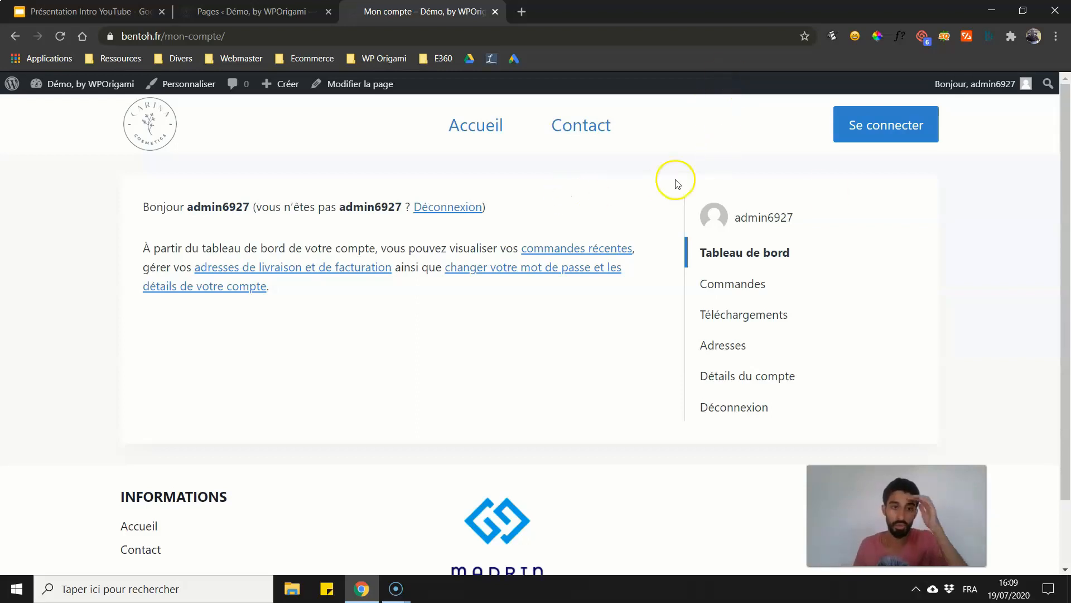
Step: Copy the bentoh.fr/mon-compte/ address and open it in a private browsing window to examine the page as a logged-out visitor
{"action": "left_click", "coordinate": [243, 42]}
{"action": "key", "text": "ctrl+c"}
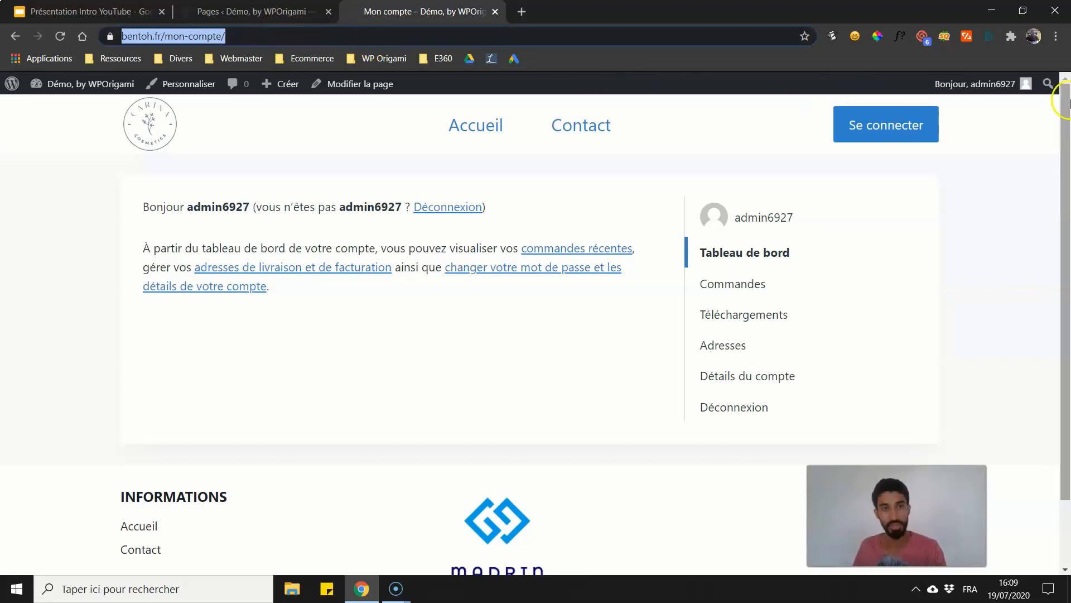
{"action": "left_click", "coordinate": [1056, 36]}
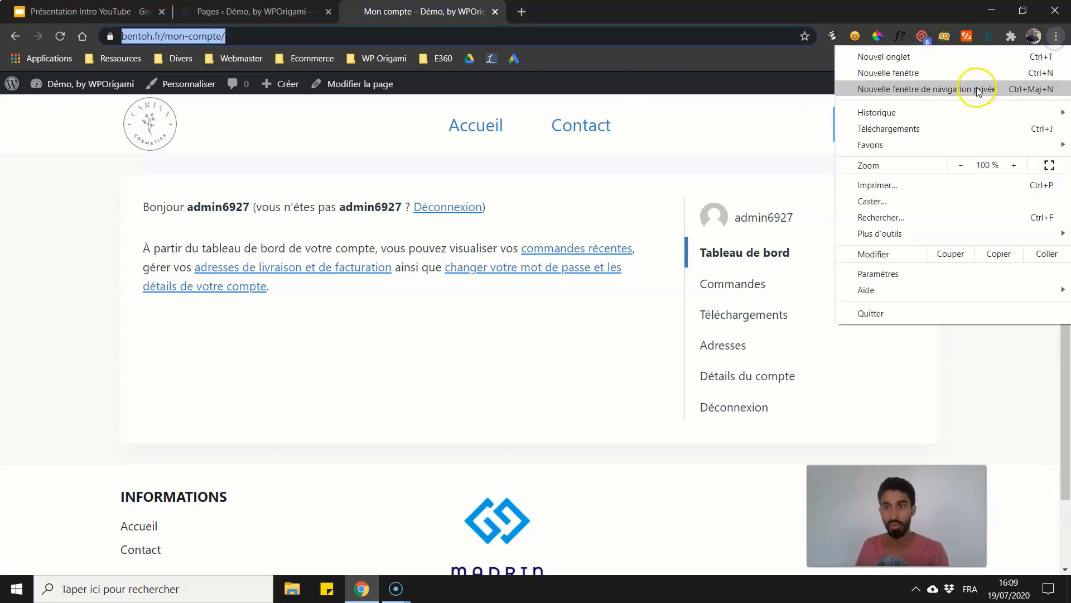
{"action": "left_click", "coordinate": [926, 89]}
{"action": "key", "text": "ctrl+v"}
{"action": "key", "text": "Return"}
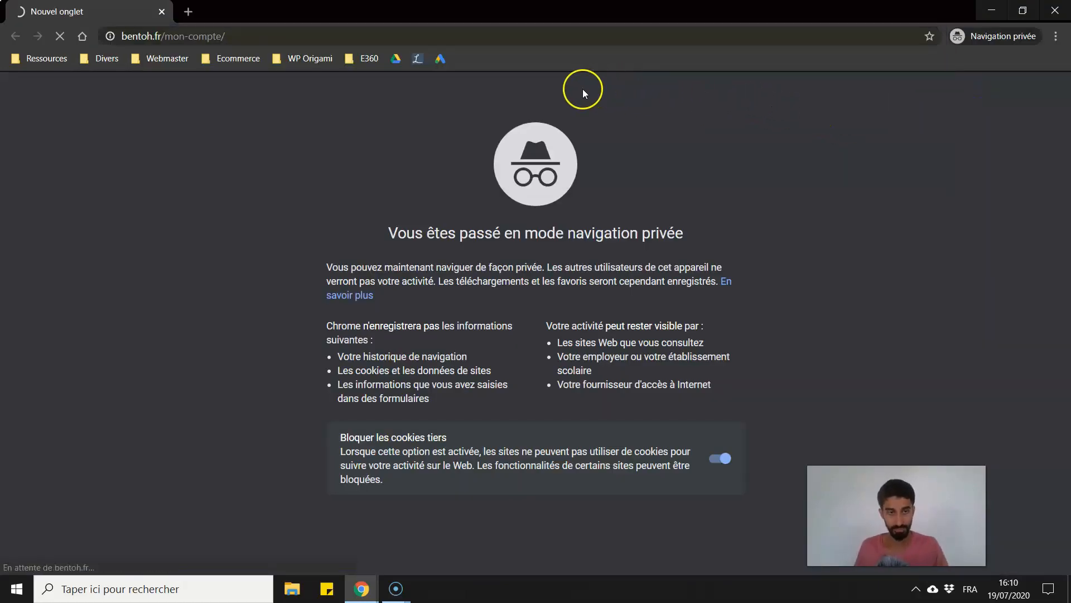
{"action": "scroll", "coordinate": [586, 354], "scroll_direction": "down", "scroll_amount": 3}
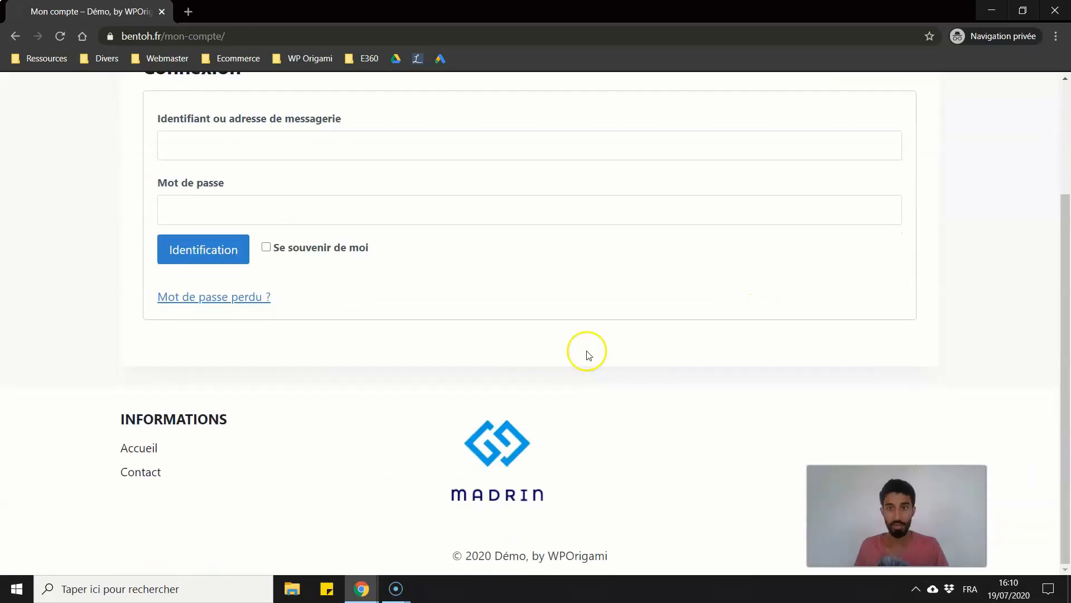
{"action": "scroll", "coordinate": [359, 313], "scroll_direction": "up", "scroll_amount": 3}
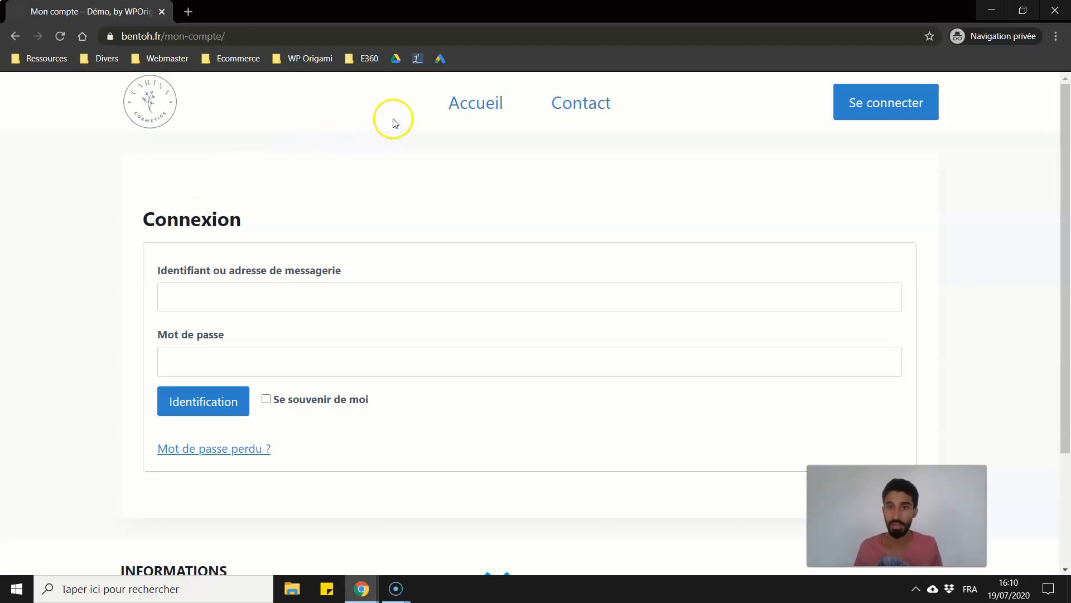
{"action": "scroll", "coordinate": [713, 134], "scroll_direction": "down", "scroll_amount": 1}
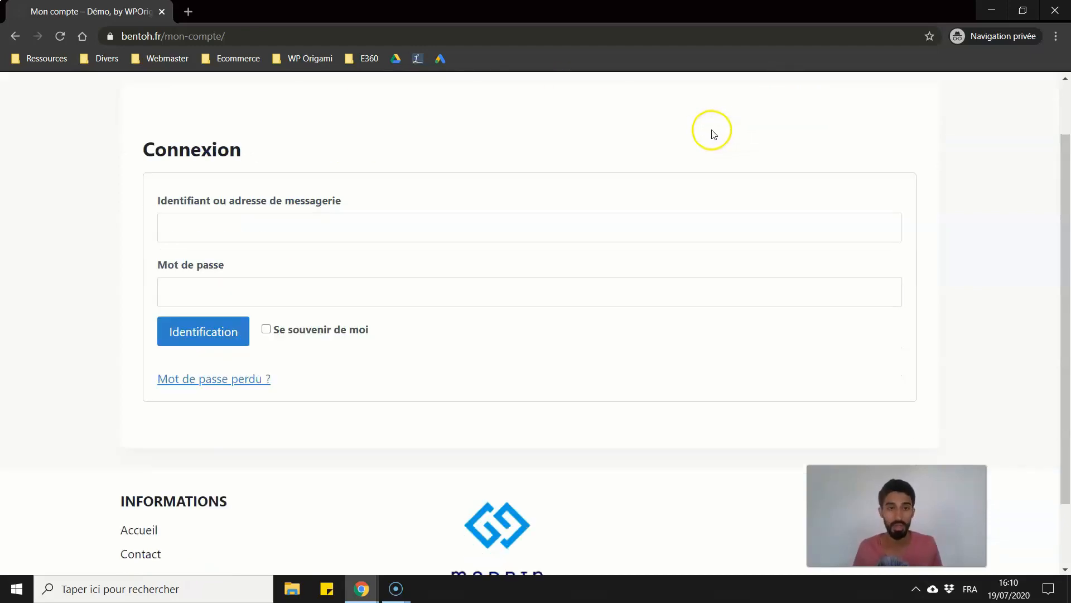
{"action": "scroll", "coordinate": [713, 134], "scroll_direction": "up", "scroll_amount": 1}
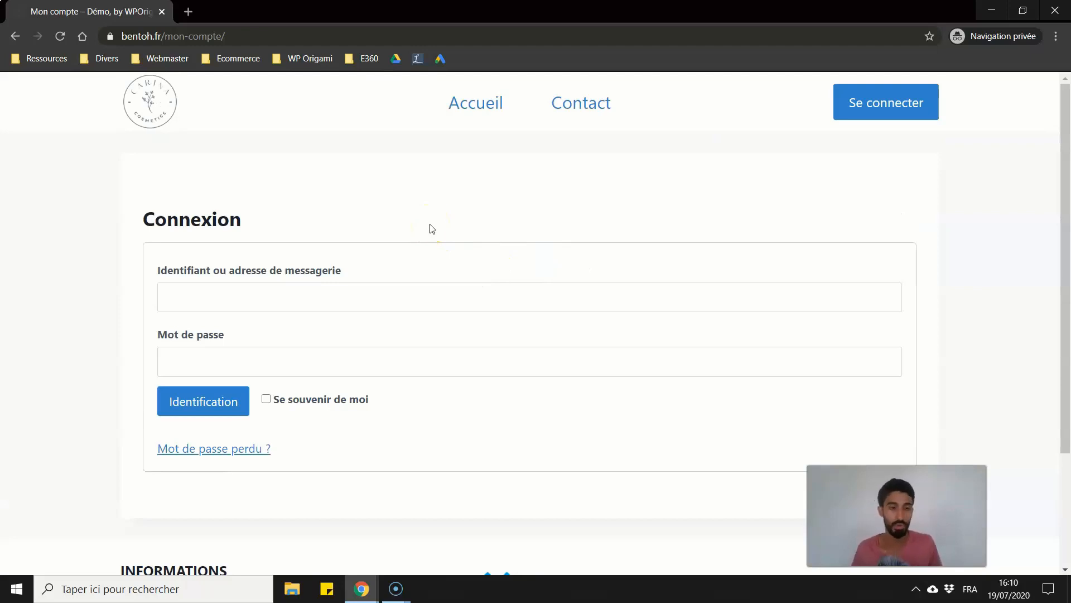
Step: Leave the private window and open the Comptes et confidentialité section of the WooCommerce settings in the site admin
{"action": "left_click", "coordinate": [256, 35]}
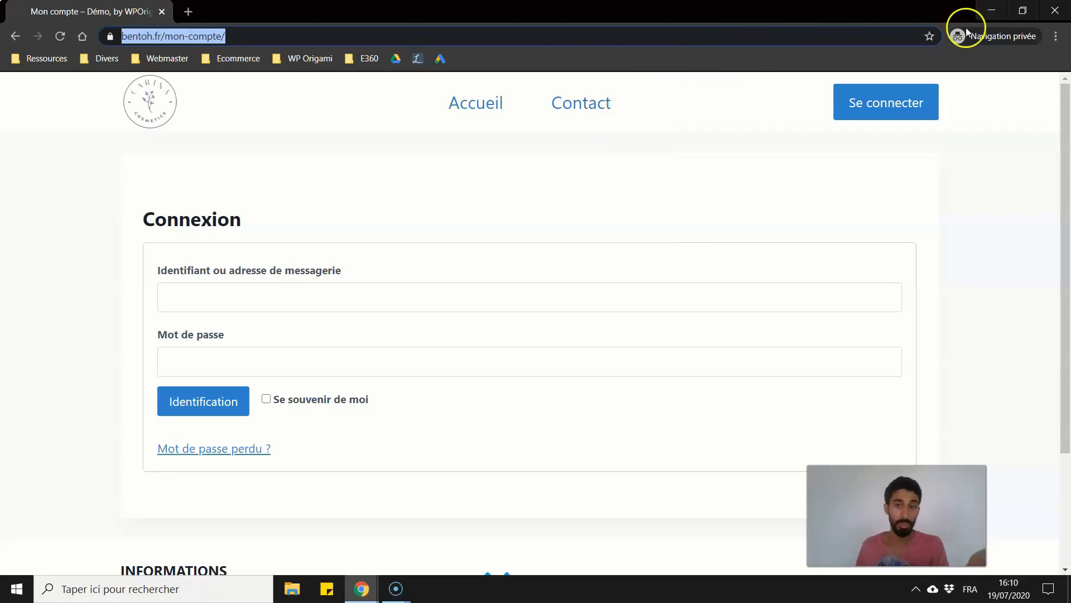
{"action": "left_click", "coordinate": [990, 10]}
{"action": "left_click", "coordinate": [234, 12]}
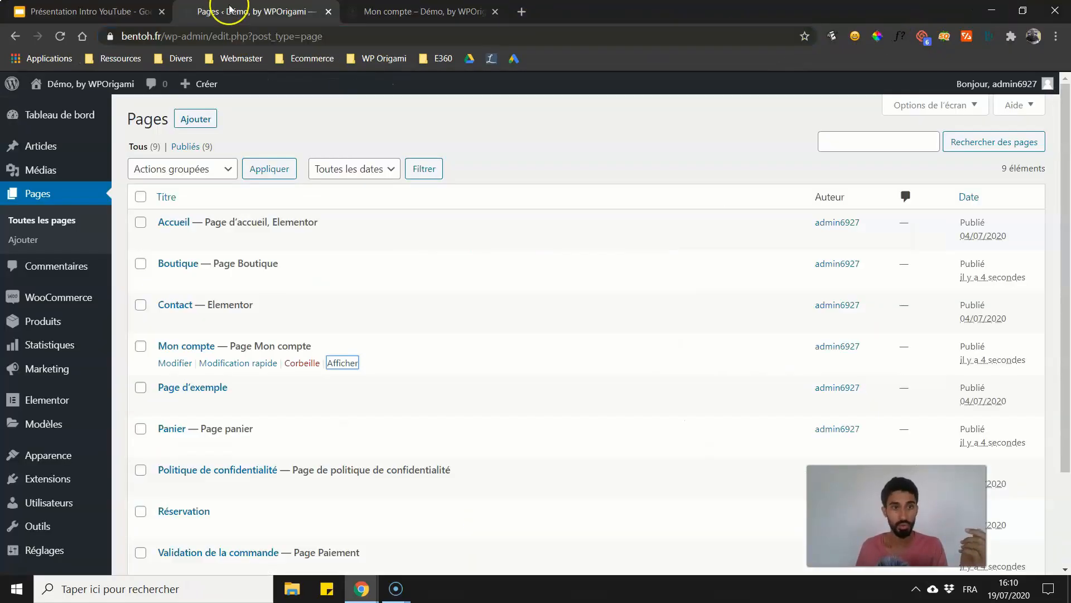
{"action": "mouse_move", "coordinate": [47, 290]}
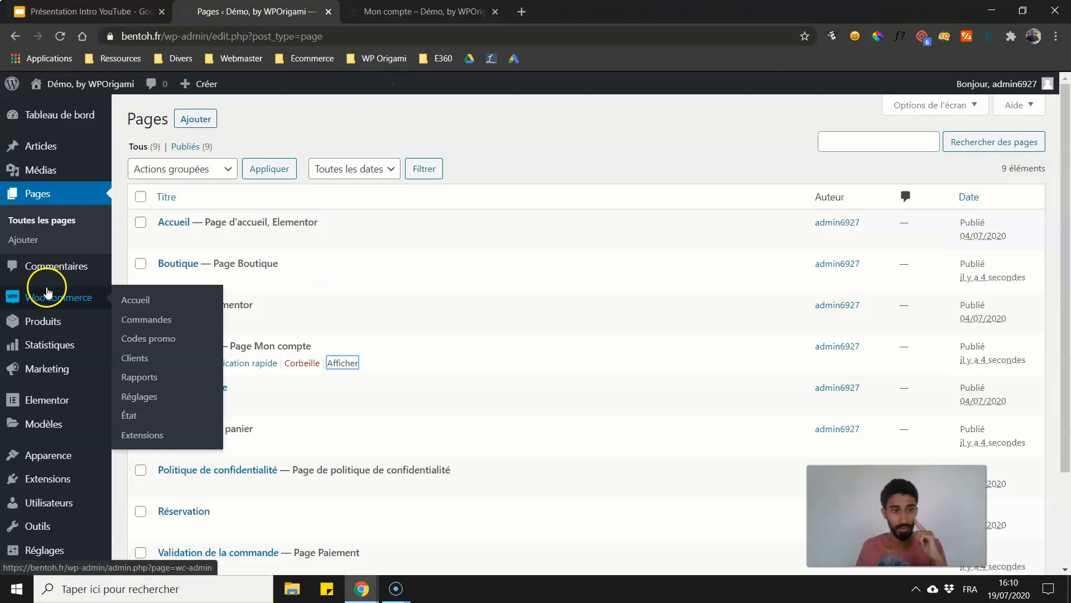
{"action": "left_click", "coordinate": [139, 396]}
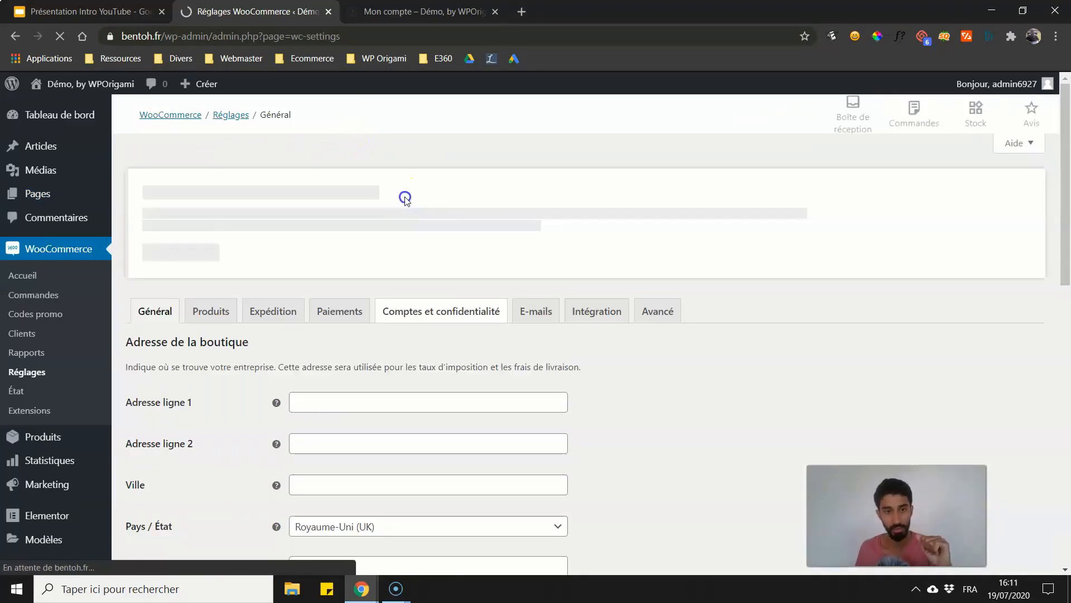
{"action": "left_click", "coordinate": [413, 307]}
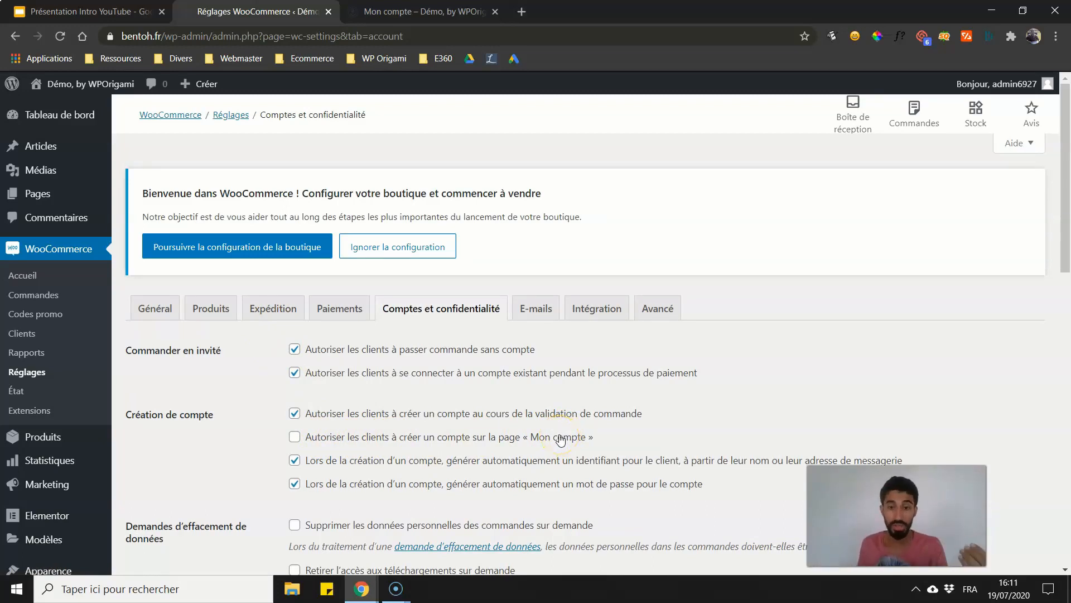
Step: Allow customers to create an account on the « Mon compte » page and save the account settings
{"action": "left_click", "coordinate": [294, 437]}
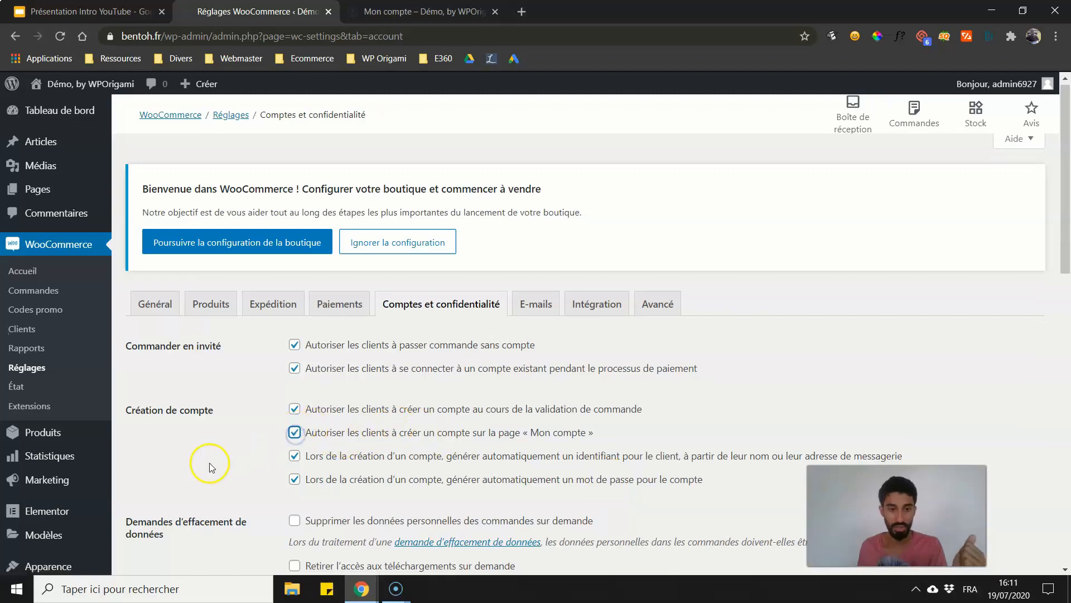
{"action": "scroll", "coordinate": [206, 469], "scroll_direction": "down", "scroll_amount": 3}
{"action": "scroll", "coordinate": [200, 483], "scroll_direction": "down", "scroll_amount": 9}
{"action": "left_click", "coordinate": [193, 502]}
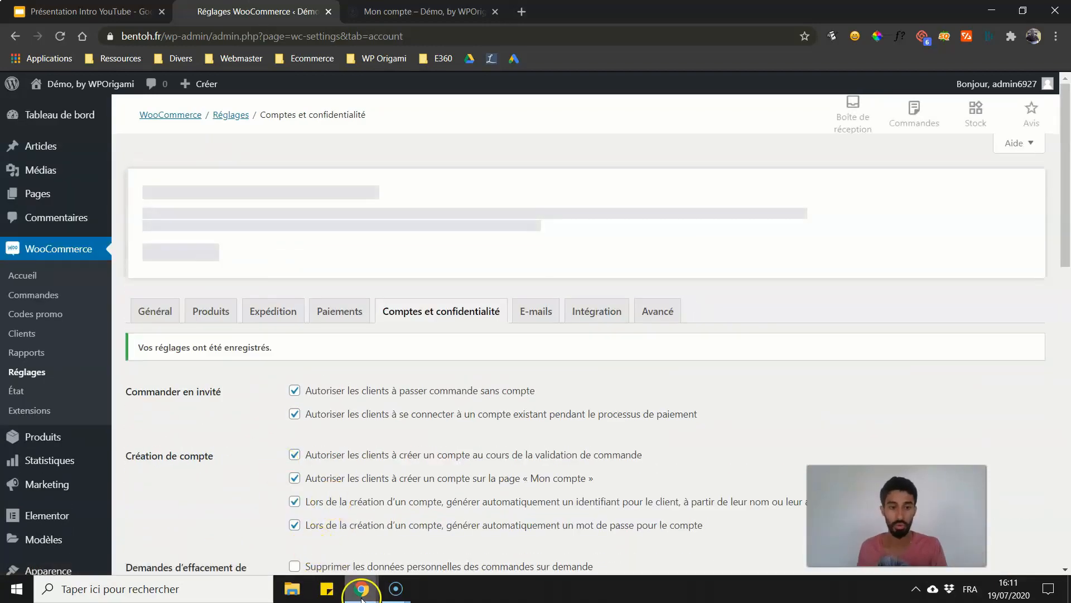
Step: Reload the Mon compte page in the private window, examine its login and registration forms, and close that window
{"action": "mouse_move", "coordinate": [363, 586]}
{"action": "left_click", "coordinate": [389, 569]}
{"action": "left_click", "coordinate": [60, 36]}
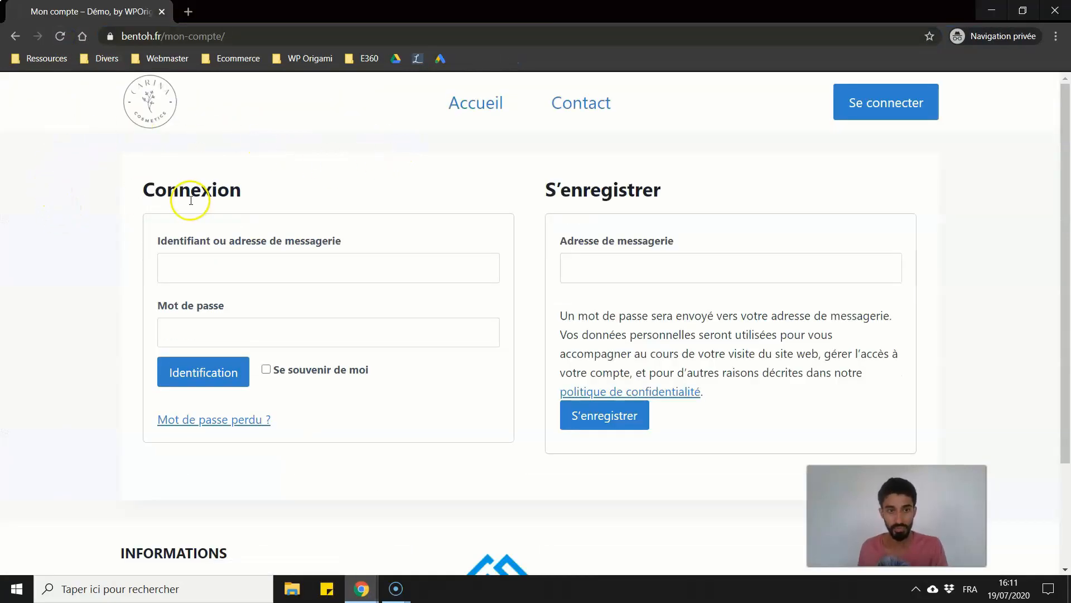
{"action": "scroll", "coordinate": [342, 344], "scroll_direction": "down", "scroll_amount": 3}
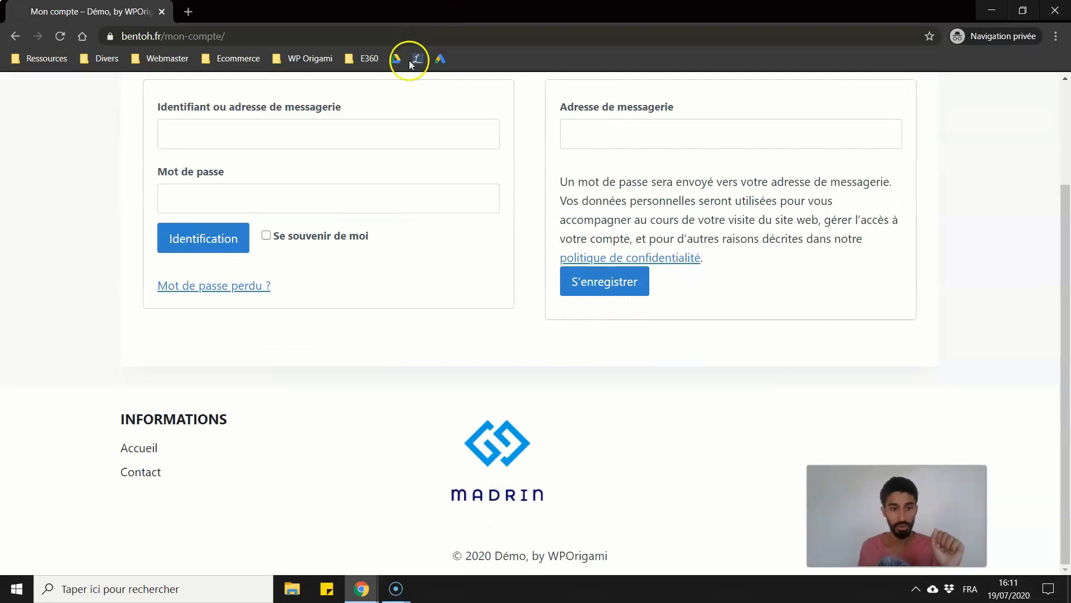
{"action": "scroll", "coordinate": [305, 192], "scroll_direction": "up", "scroll_amount": 3}
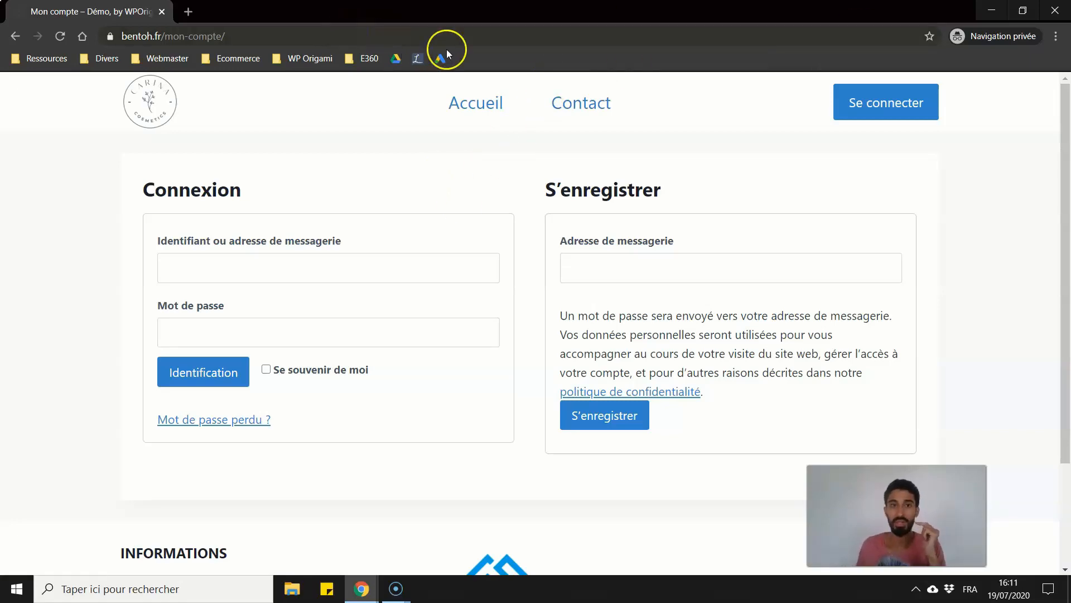
{"action": "left_click", "coordinate": [1056, 9]}
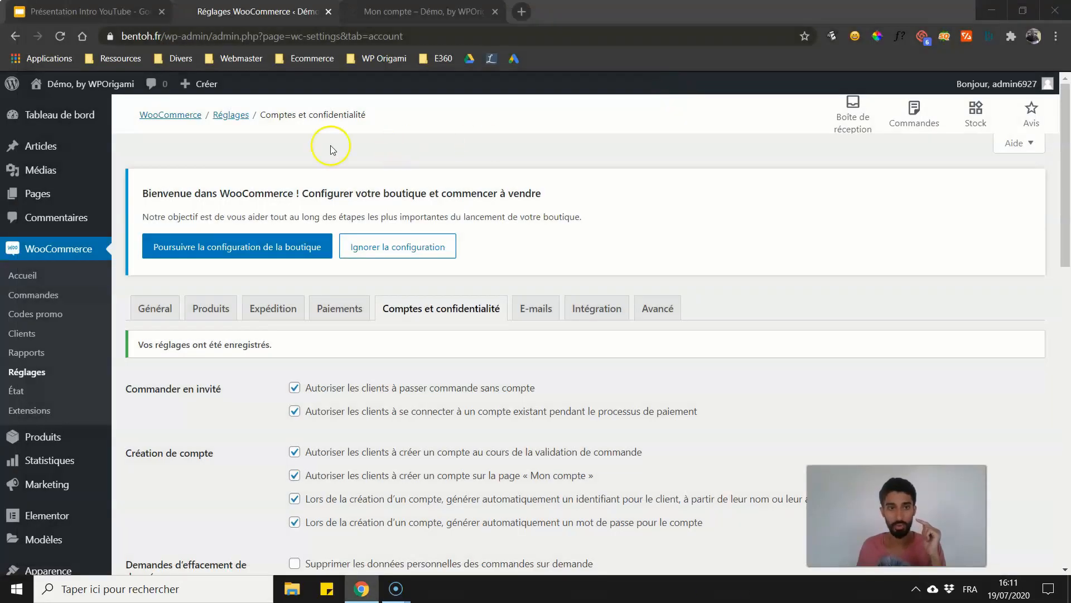
Step: Open the list of all site users and examine their roles, the wp-admin address and the admin navigation
{"action": "left_click", "coordinate": [227, 416]}
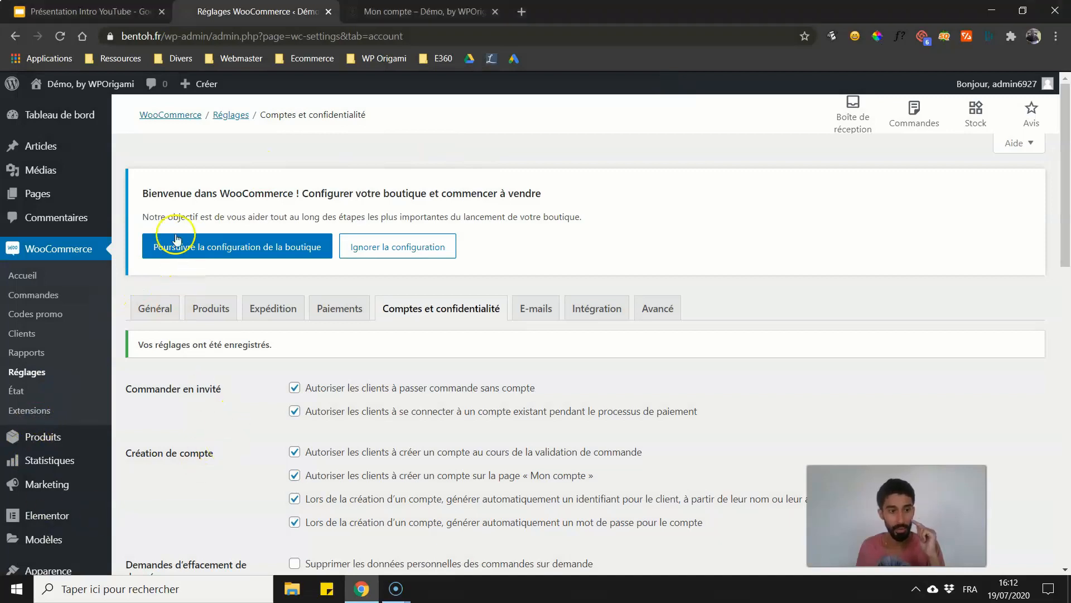
{"action": "scroll", "coordinate": [175, 239], "scroll_direction": "down", "scroll_amount": 15}
{"action": "mouse_move", "coordinate": [45, 427]}
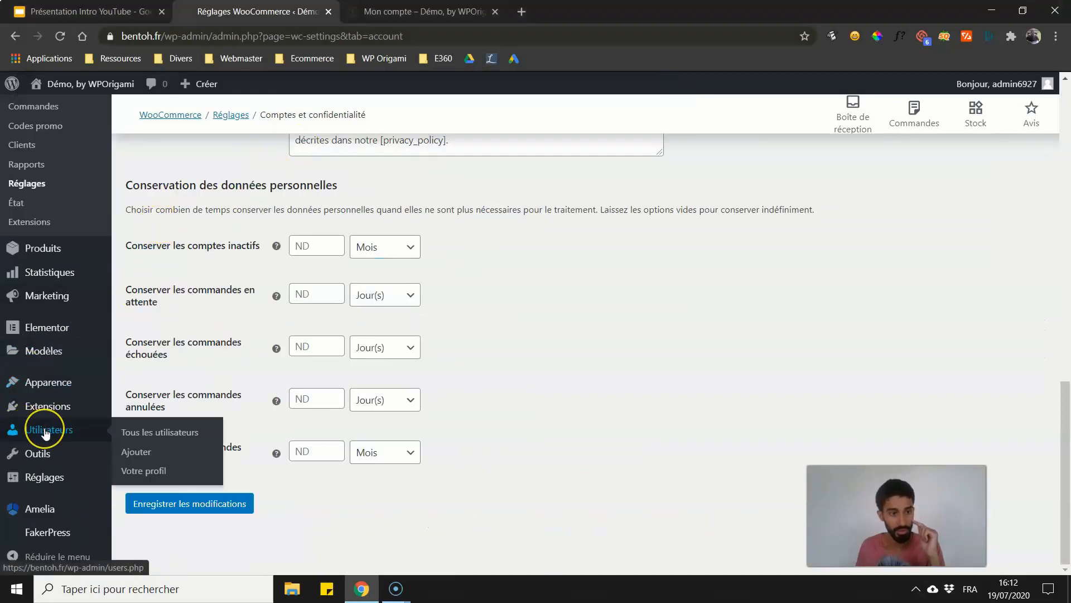
{"action": "left_click", "coordinate": [45, 430]}
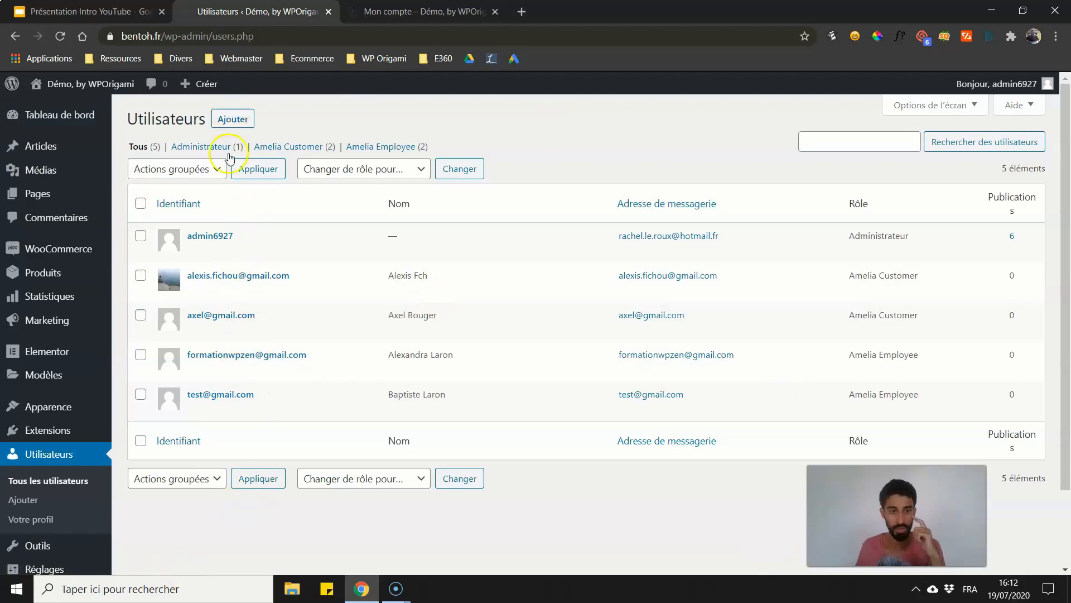
{"action": "mouse_move", "coordinate": [63, 248]}
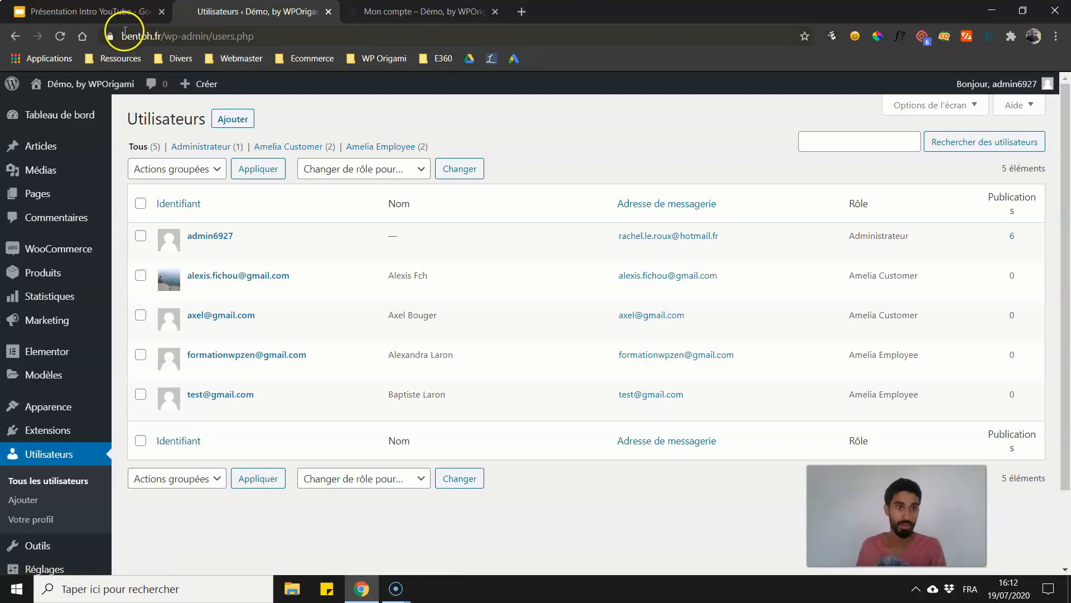
{"action": "left_click_drag", "start_coordinate": [121, 35], "coordinate": [125, 35]}
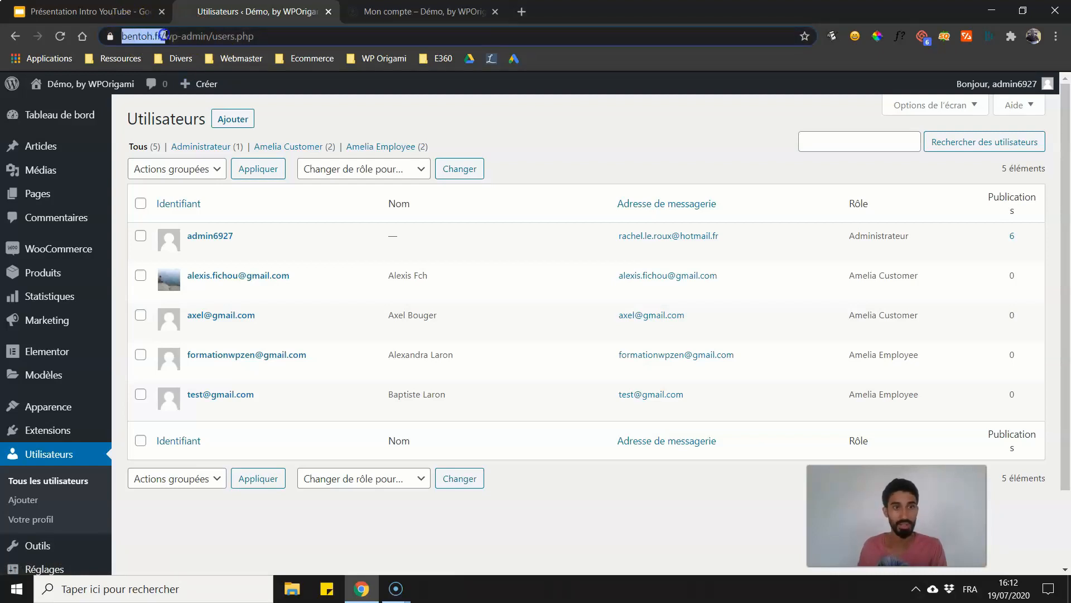
{"action": "left_click", "coordinate": [206, 36]}
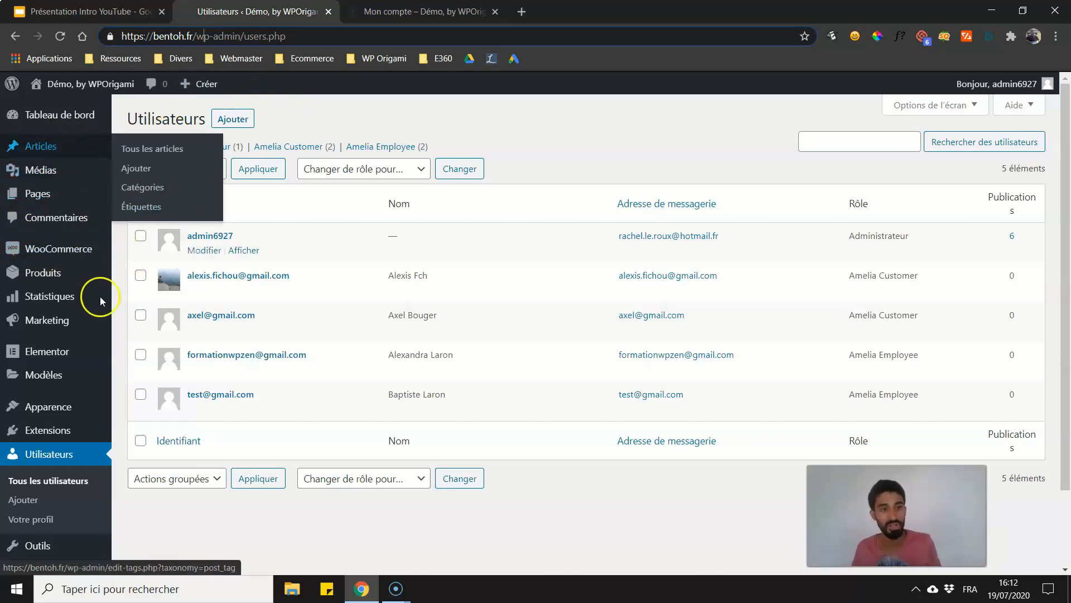
{"action": "scroll", "coordinate": [76, 485], "scroll_direction": "down", "scroll_amount": 2}
{"action": "scroll", "coordinate": [136, 175], "scroll_direction": "up", "scroll_amount": 2}
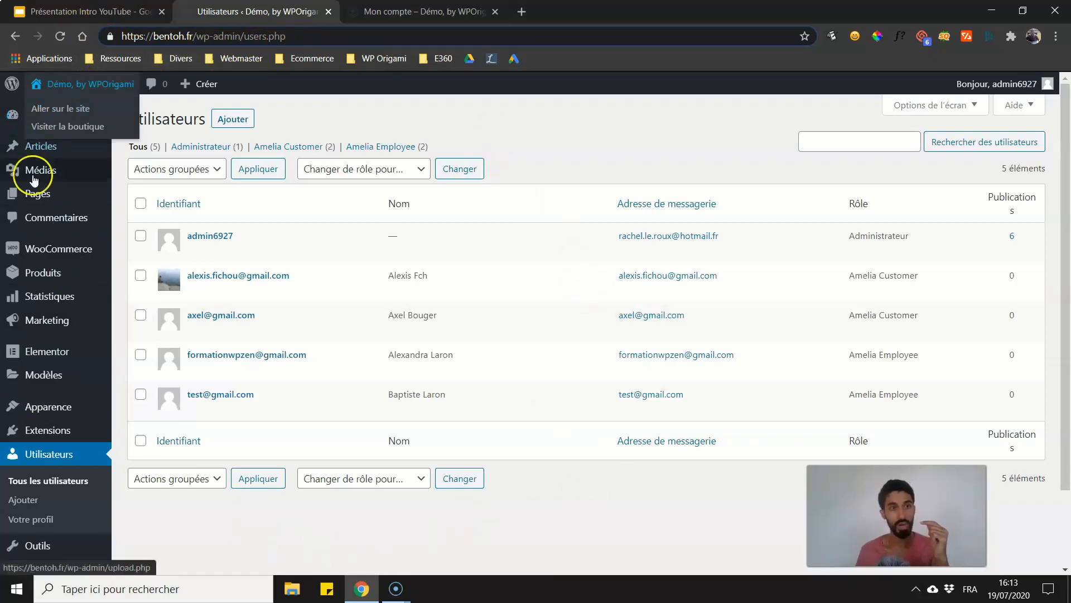
{"action": "mouse_move", "coordinate": [51, 85]}
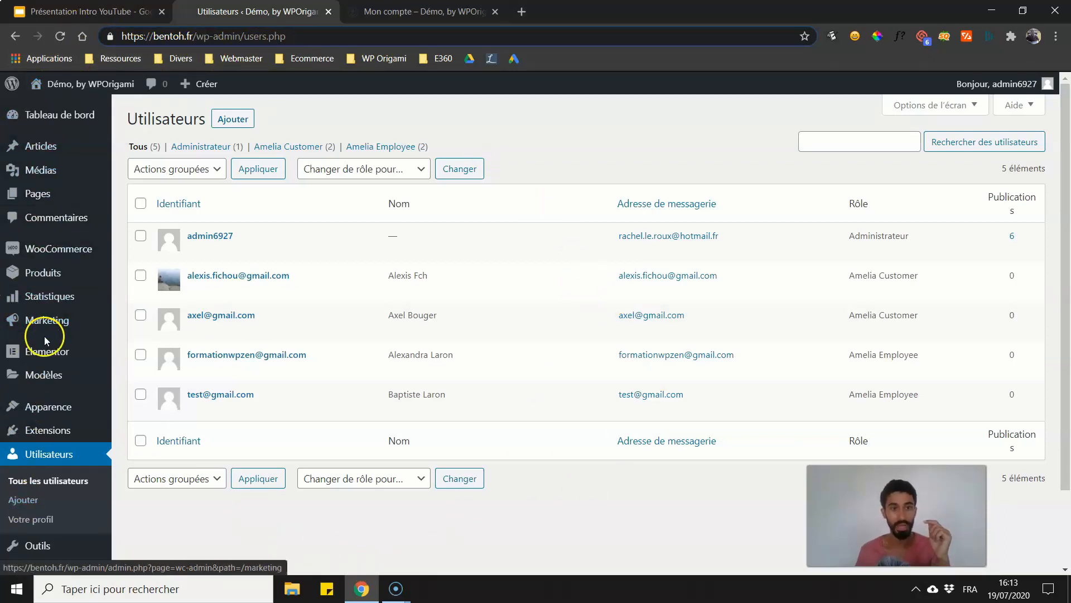
{"action": "mouse_move", "coordinate": [144, 429]}
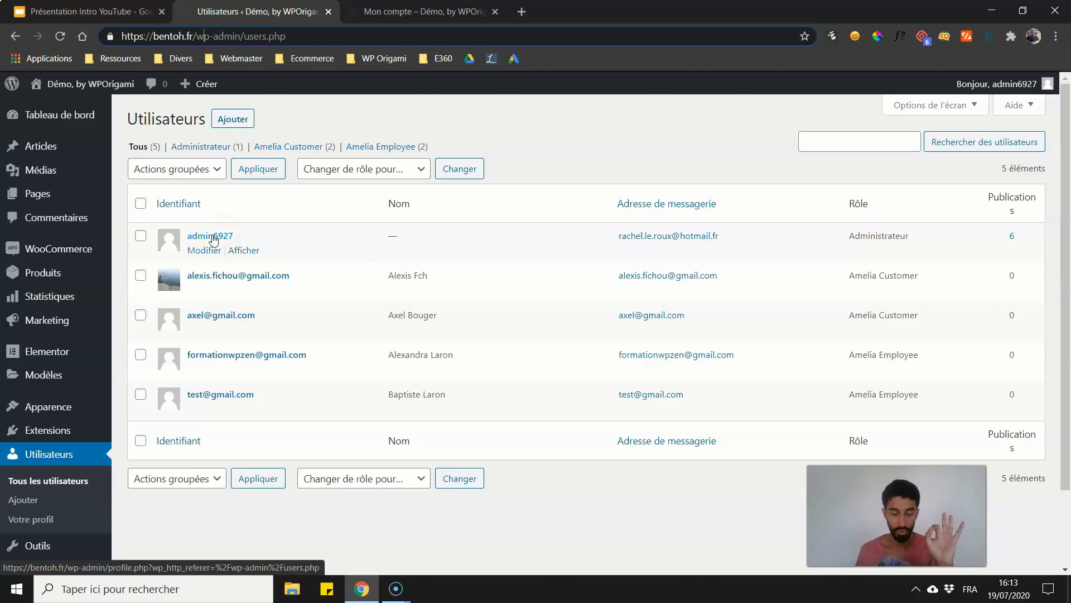
Step: Look through the administrator's profile, including the name, contact, account management, social, billing and shipping address fields
{"action": "left_click", "coordinate": [212, 239]}
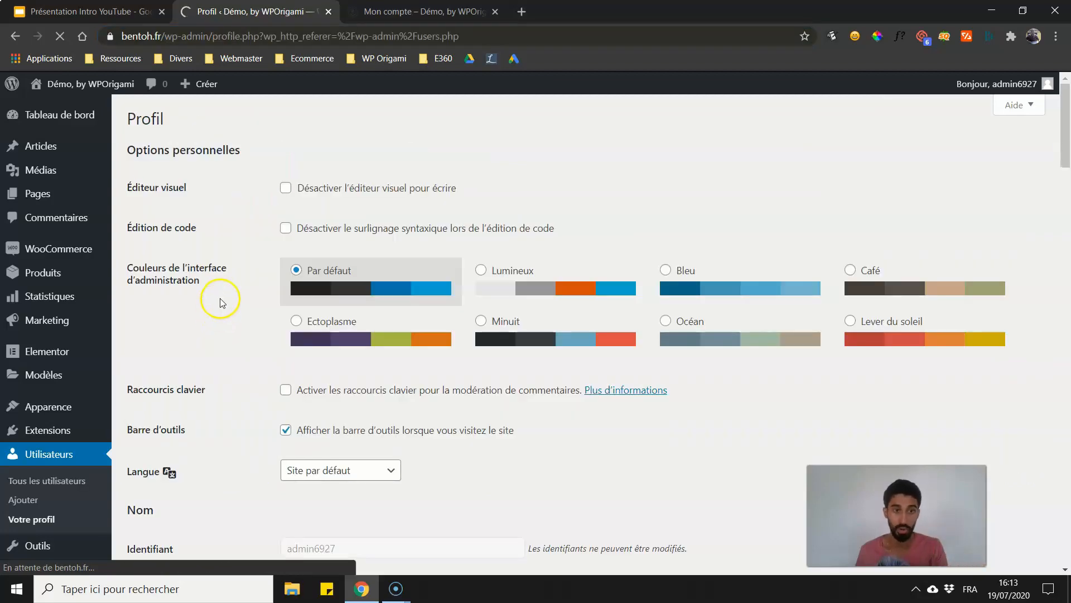
{"action": "scroll", "coordinate": [156, 273], "scroll_direction": "down", "scroll_amount": 6}
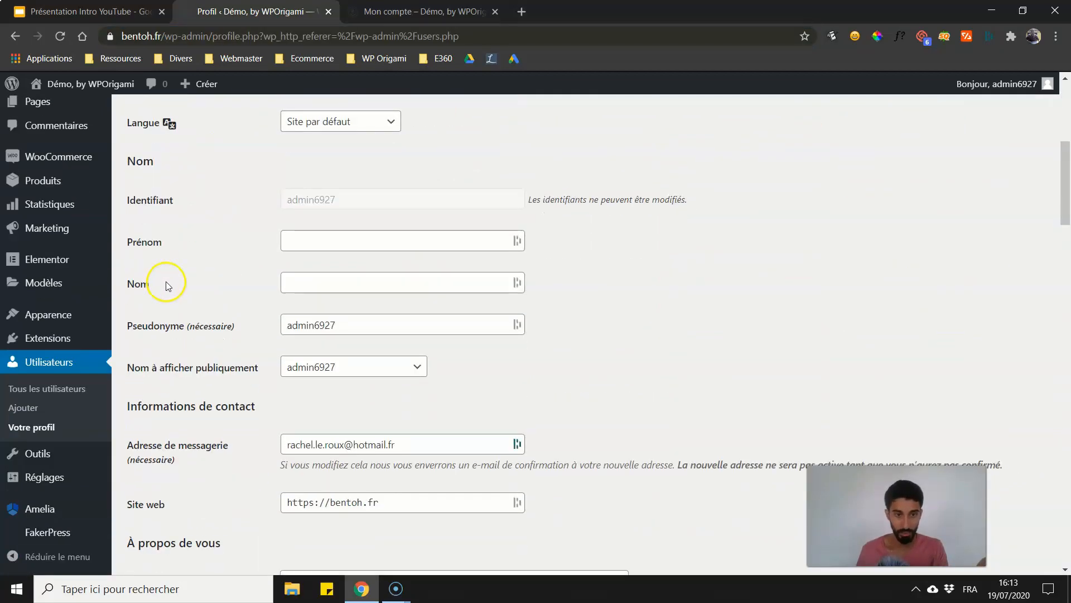
{"action": "scroll", "coordinate": [167, 279], "scroll_direction": "down", "scroll_amount": 20}
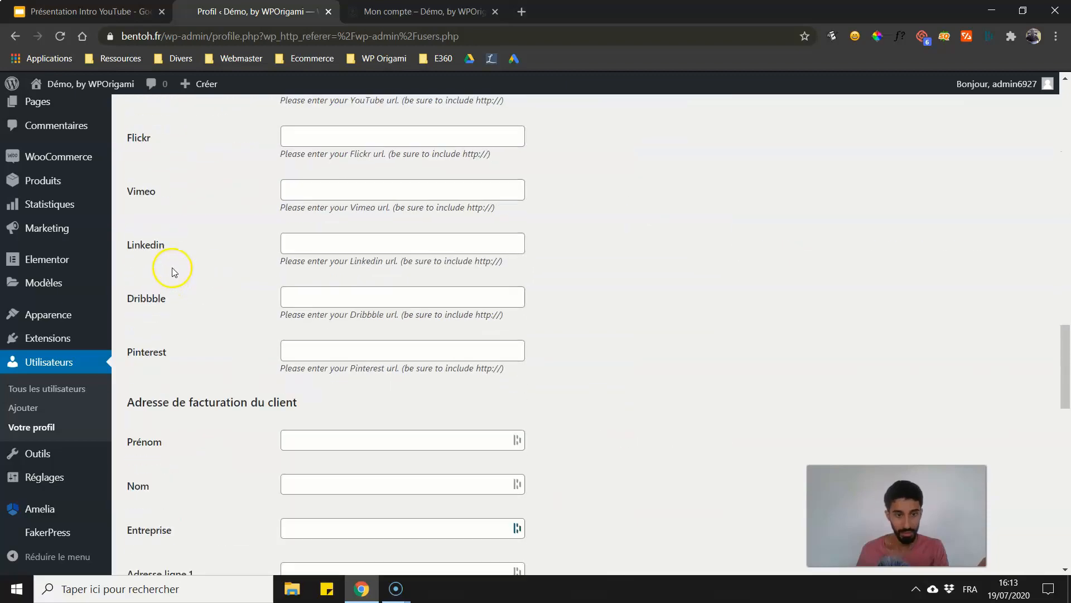
{"action": "scroll", "coordinate": [175, 267], "scroll_direction": "down", "scroll_amount": 14}
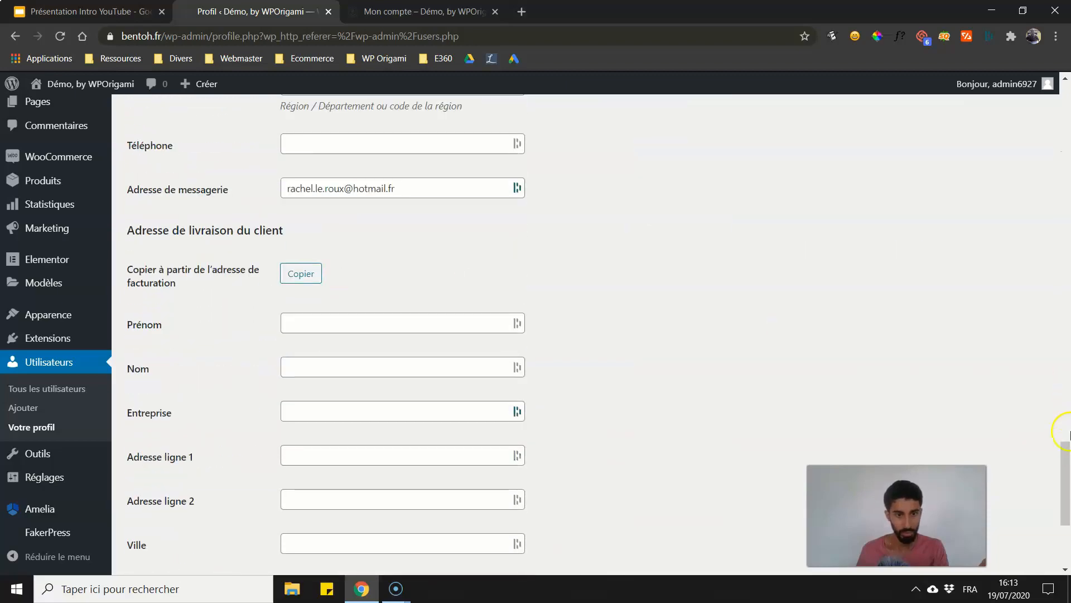
{"action": "left_click_drag", "start_coordinate": [1069, 436], "coordinate": [1056, 190]}
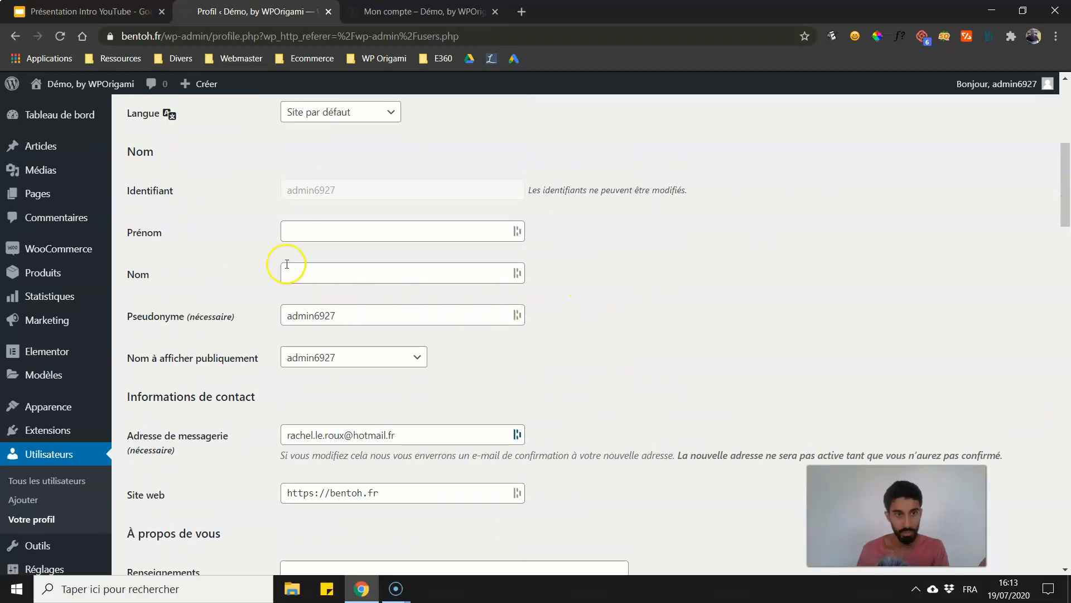
{"action": "scroll", "coordinate": [249, 249], "scroll_direction": "down", "scroll_amount": 1}
{"action": "scroll", "coordinate": [234, 282], "scroll_direction": "down", "scroll_amount": 4}
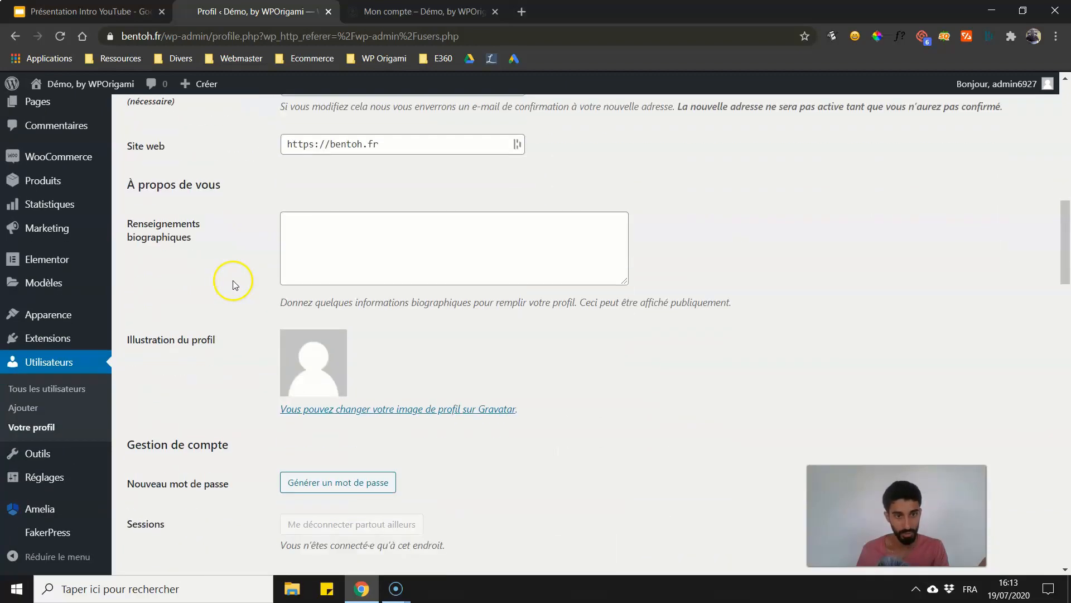
{"action": "scroll", "coordinate": [213, 292], "scroll_direction": "up", "scroll_amount": 1}
{"action": "scroll", "coordinate": [217, 294], "scroll_direction": "down", "scroll_amount": 4}
{"action": "scroll", "coordinate": [209, 301], "scroll_direction": "down", "scroll_amount": 1}
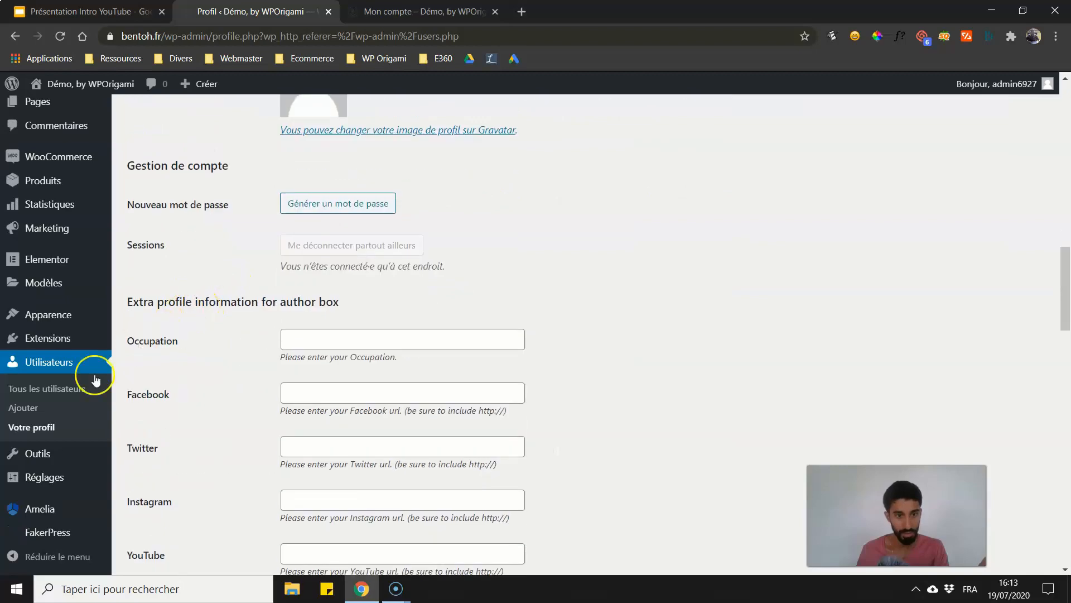
{"action": "left_click", "coordinate": [48, 389]}
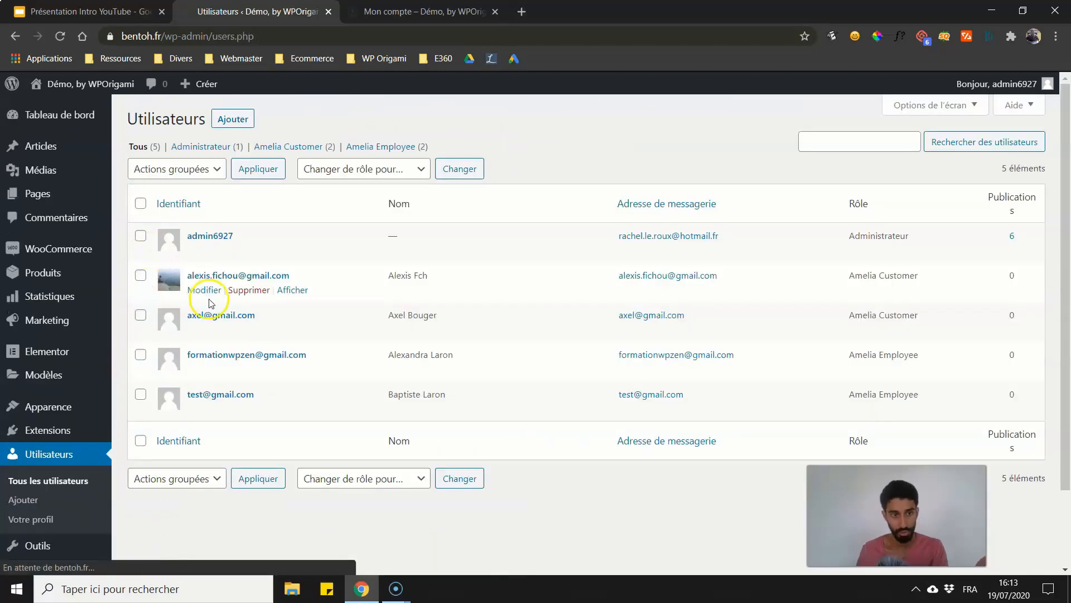
{"action": "left_click", "coordinate": [213, 314]}
{"action": "scroll", "coordinate": [180, 335], "scroll_direction": "down", "scroll_amount": 6}
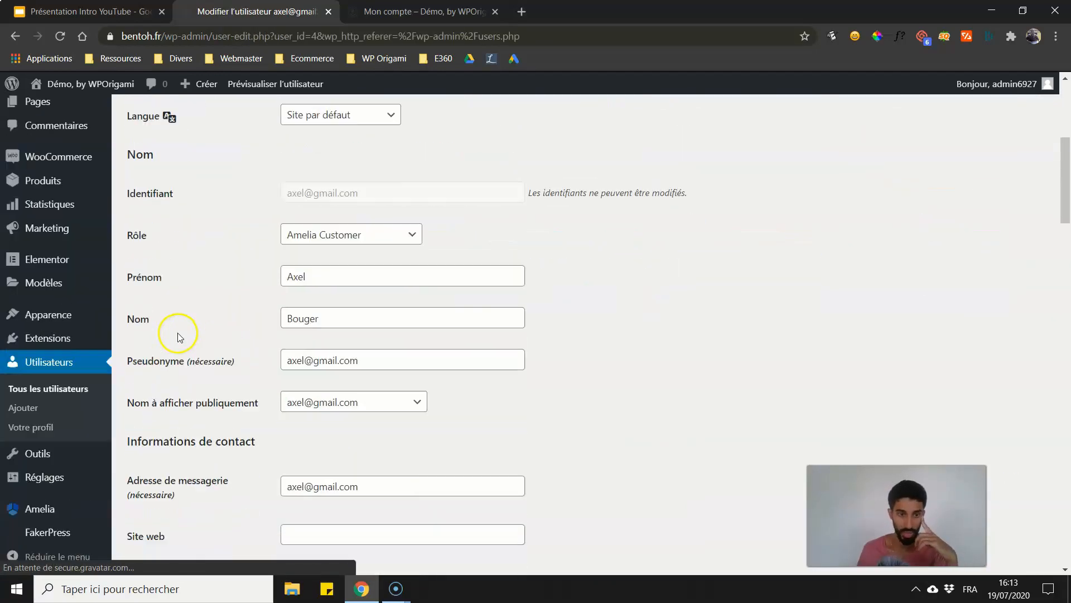
{"action": "scroll", "coordinate": [180, 311], "scroll_direction": "up", "scroll_amount": 2}
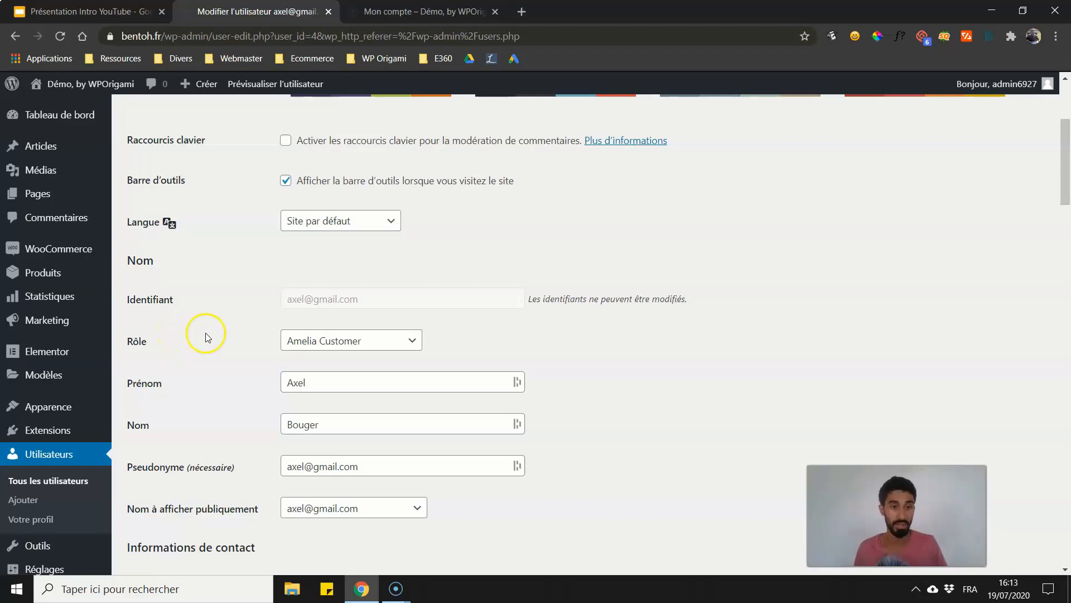
{"action": "double_click", "coordinate": [131, 345]}
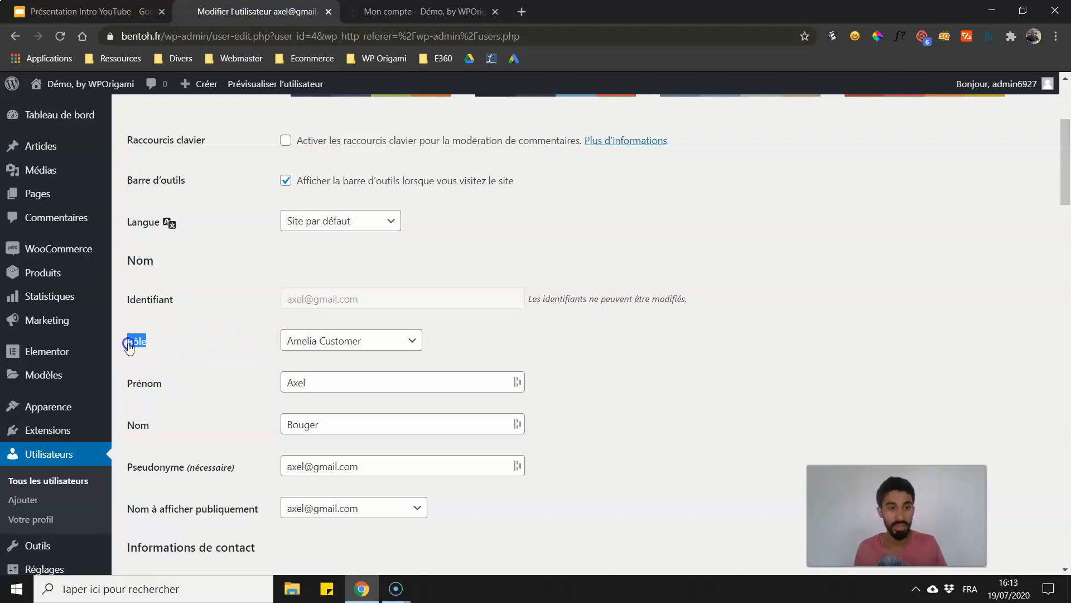
{"action": "left_click", "coordinate": [131, 344]}
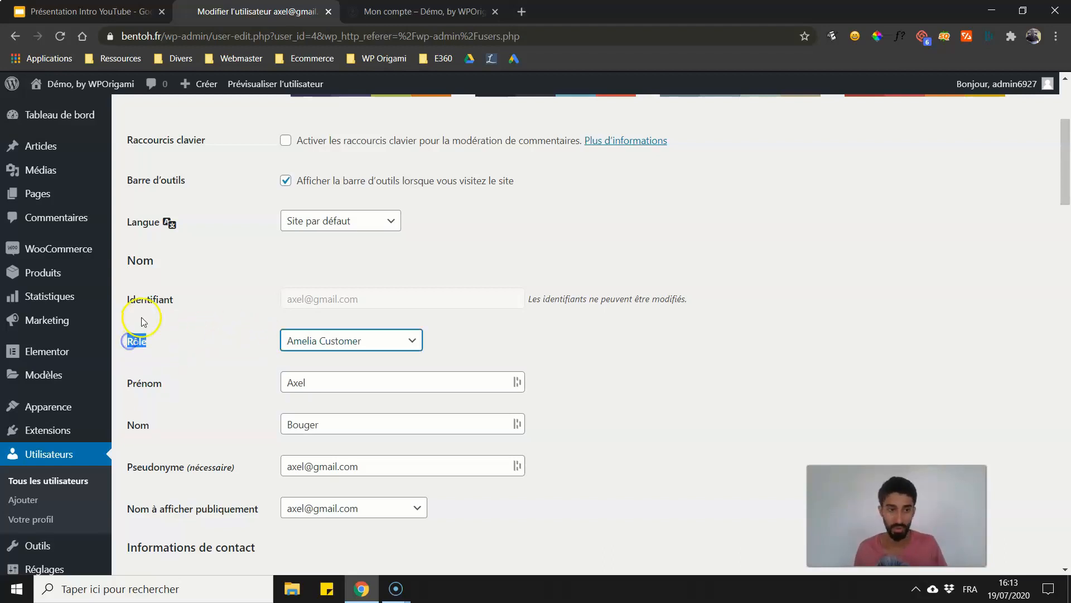
{"action": "left_click", "coordinate": [318, 337]}
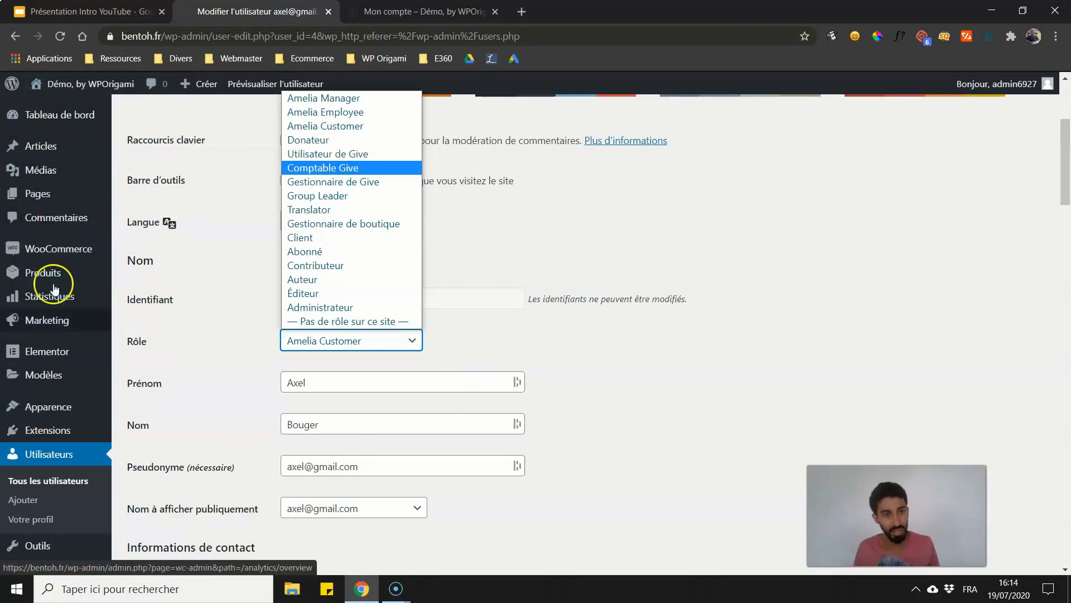
{"action": "mouse_move", "coordinate": [984, 78]}
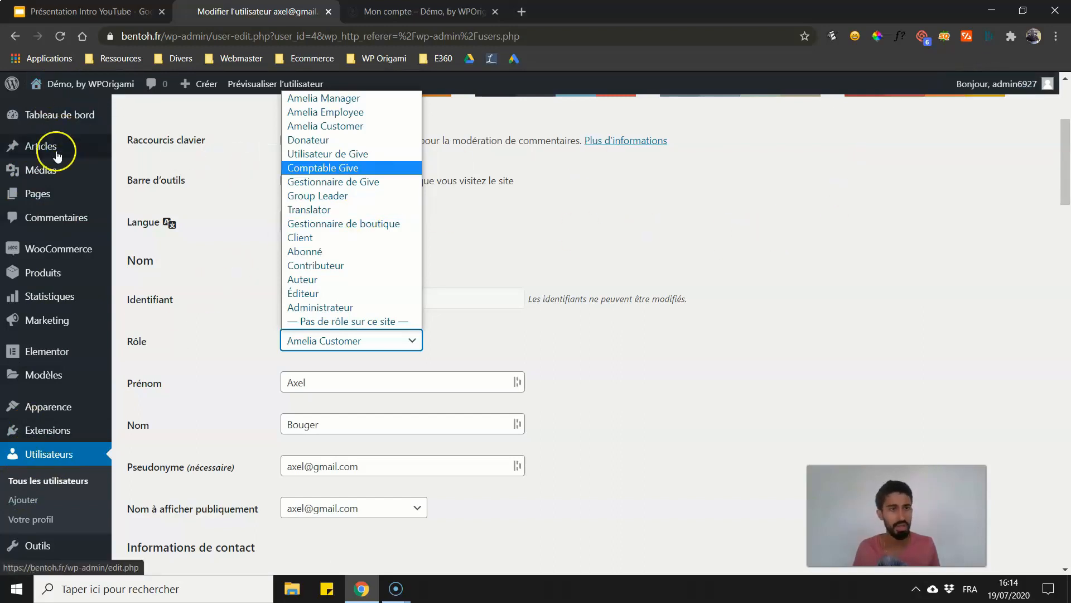
{"action": "mouse_move", "coordinate": [43, 130]}
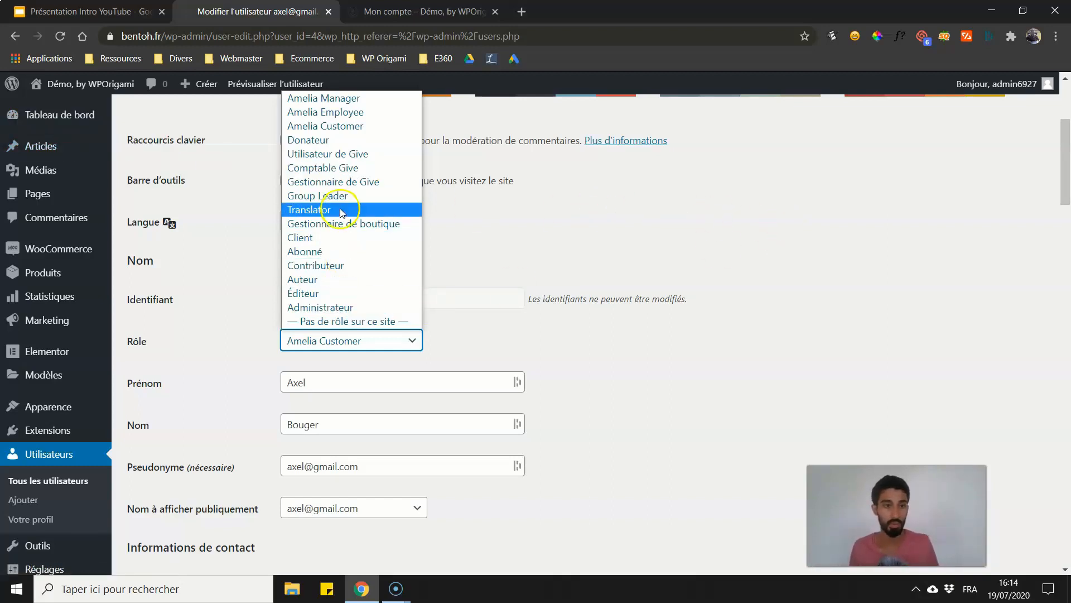
Step: Close the role list and compare the front-end Mon compte page with the wp-admin part of the user profile's address
{"action": "left_click", "coordinate": [660, 247]}
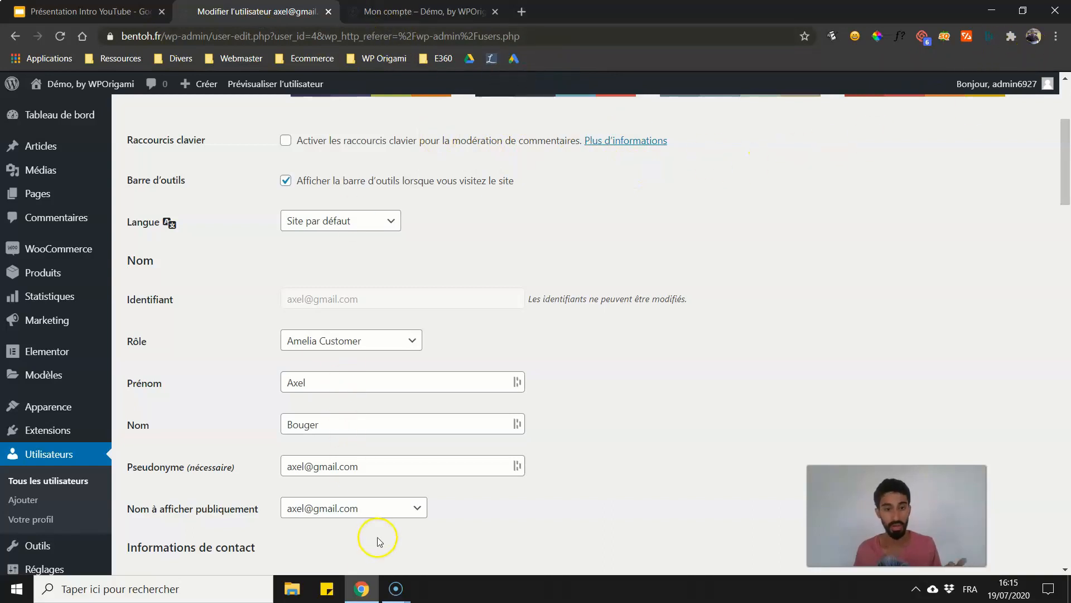
{"action": "left_click", "coordinate": [376, 12]}
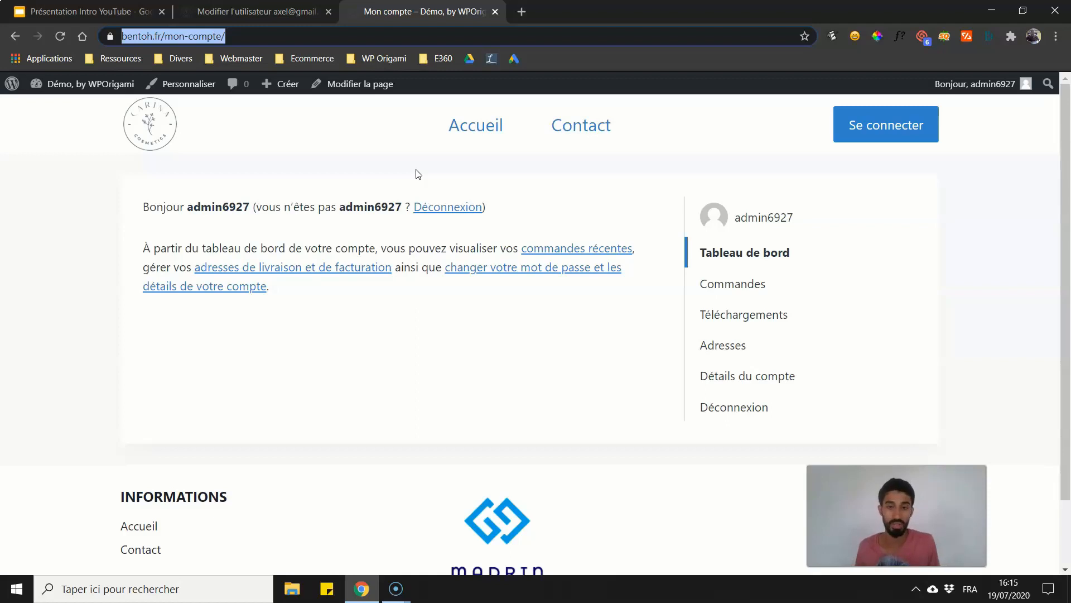
{"action": "left_click", "coordinate": [239, 12]}
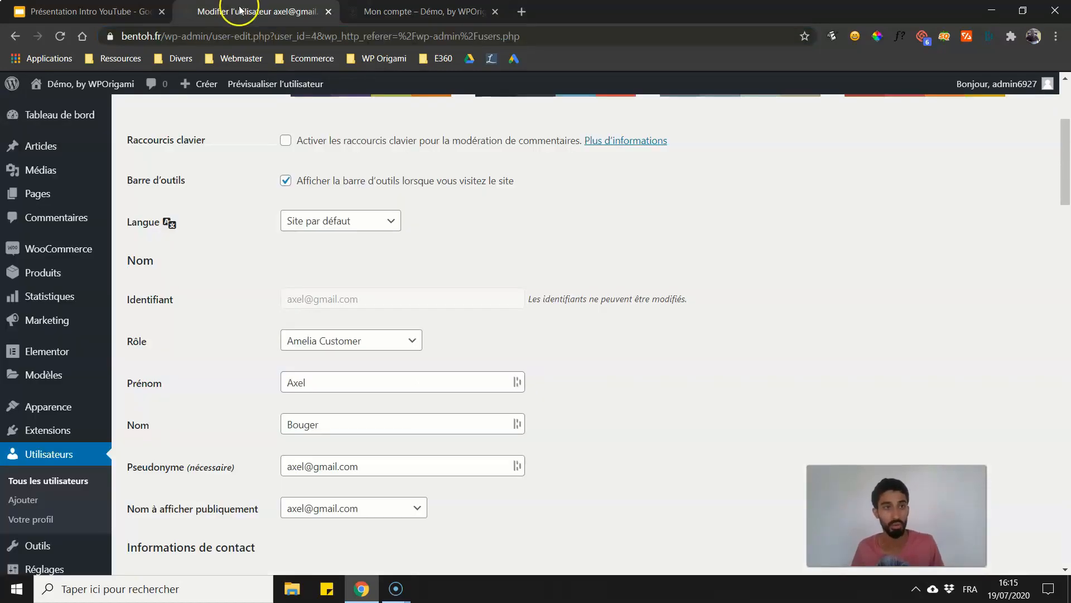
{"action": "double_click", "coordinate": [167, 36]}
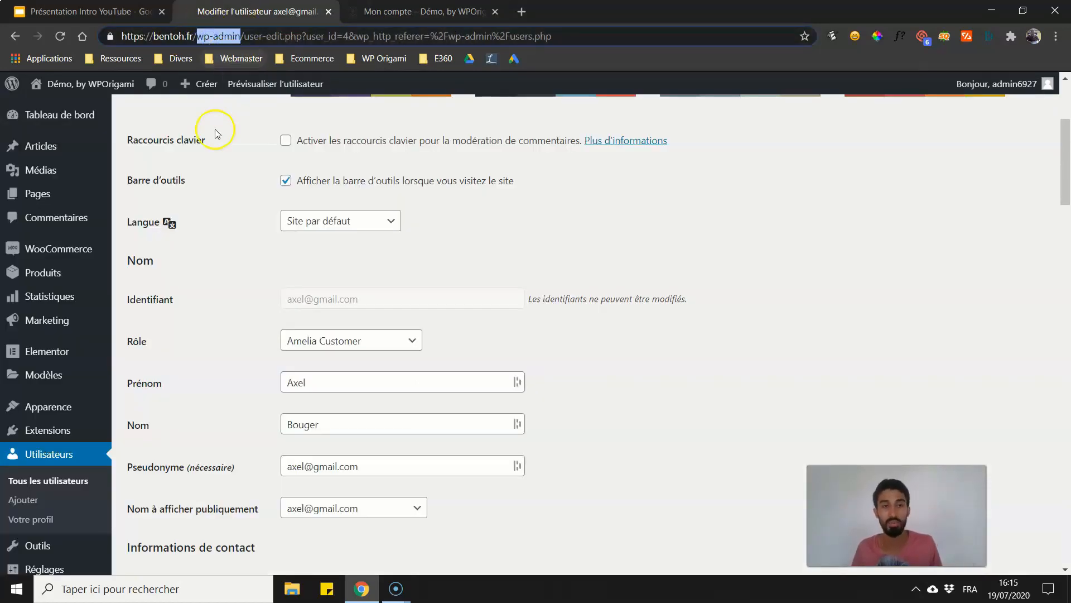
Step: Recheck the Mon compte page and its address, and switch to the Google Slides presentation to review the topic list
{"action": "left_click", "coordinate": [406, 11]}
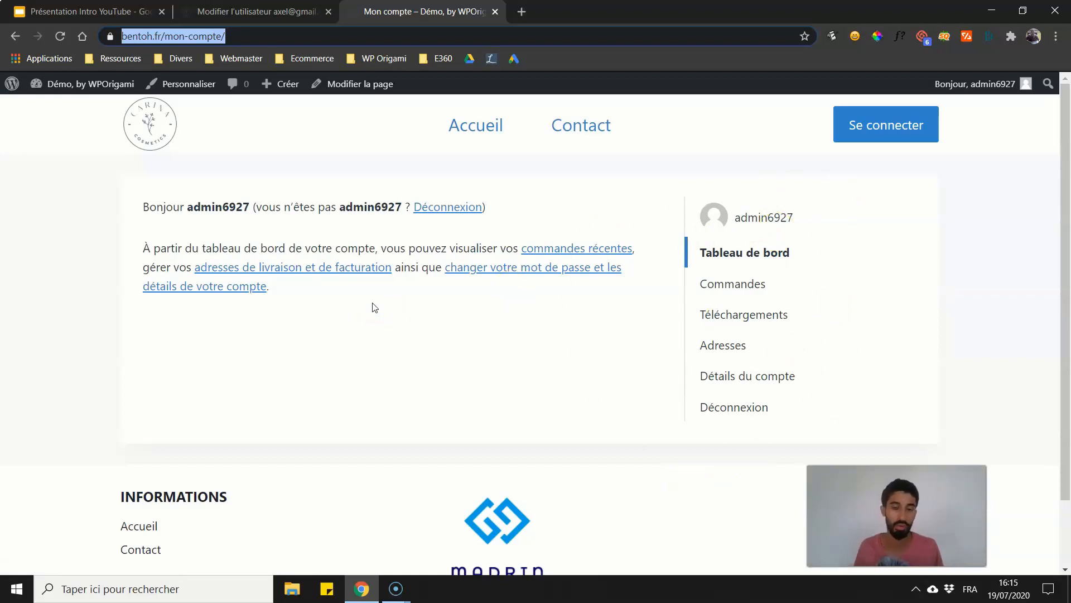
{"action": "left_click", "coordinate": [157, 37]}
{"action": "left_click", "coordinate": [91, 11]}
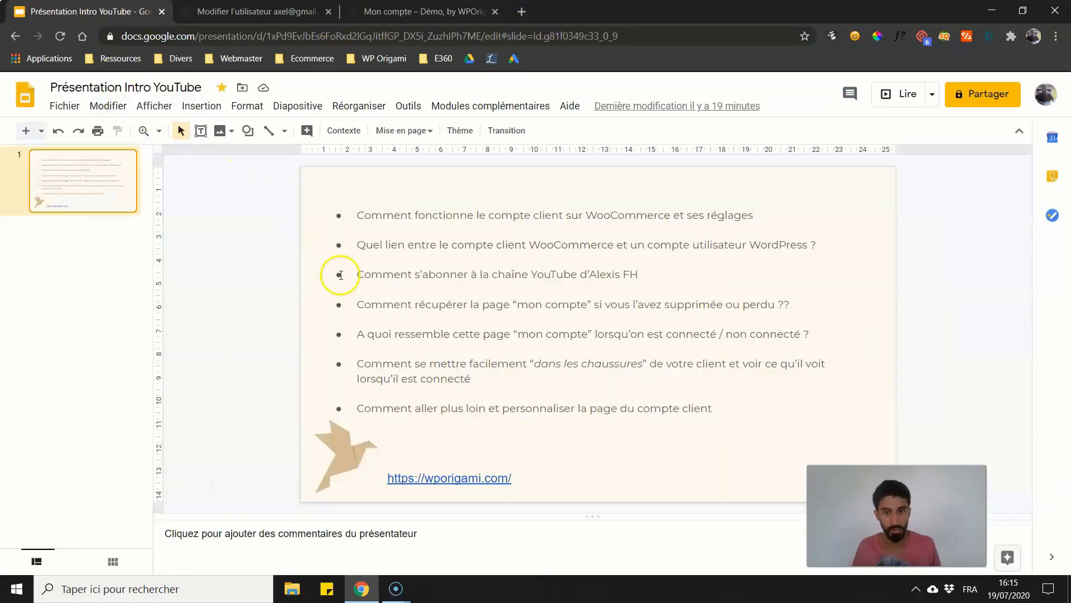